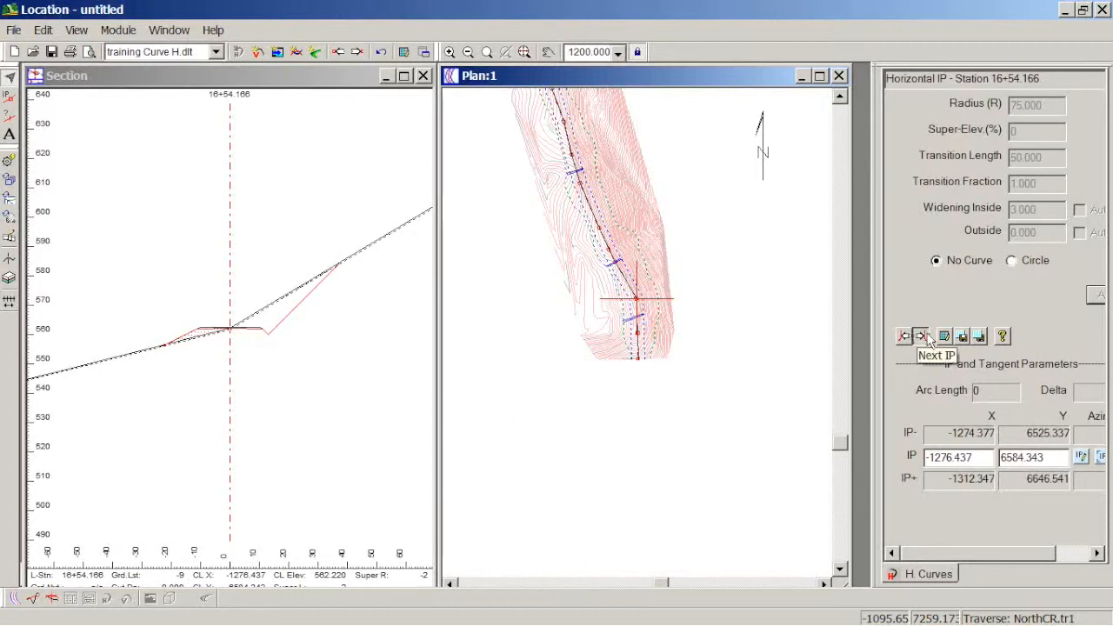
- Advance through the alignment's horizontal IPs from station 16+54.166 to station 29+91.842, examining the cross-sections
{"action": "left_click", "coordinate": [923, 335]}
{"action": "left_click", "coordinate": [923, 335]}
{"action": "left_click", "coordinate": [924, 336]}
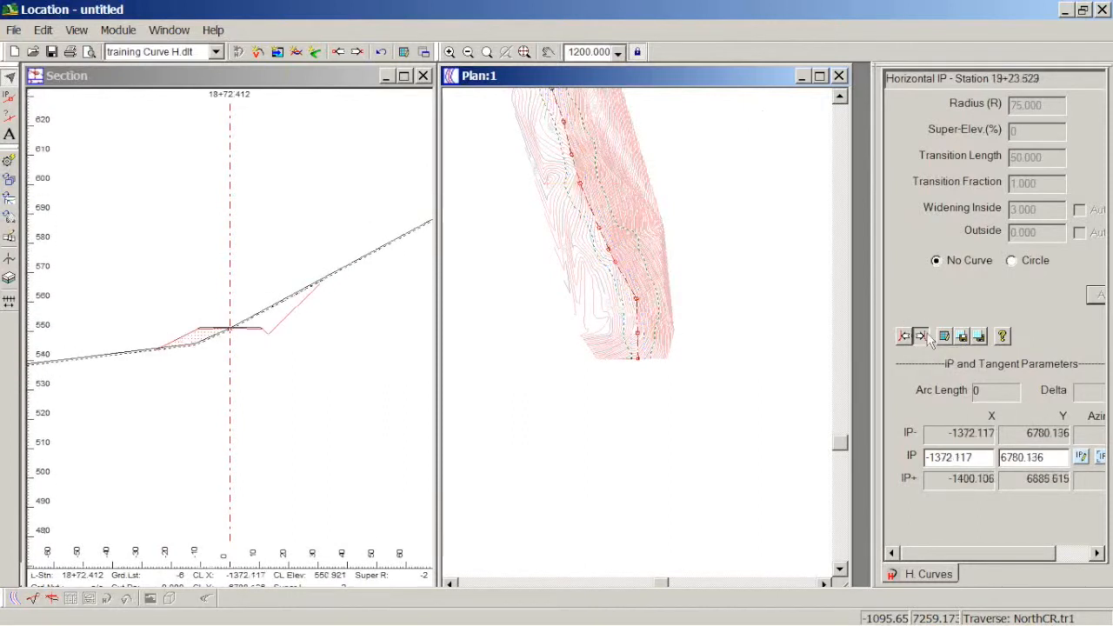
{"action": "left_click", "coordinate": [923, 335]}
{"action": "left_click", "coordinate": [924, 336]}
{"action": "left_click", "coordinate": [926, 339]}
{"action": "left_click", "coordinate": [925, 338]}
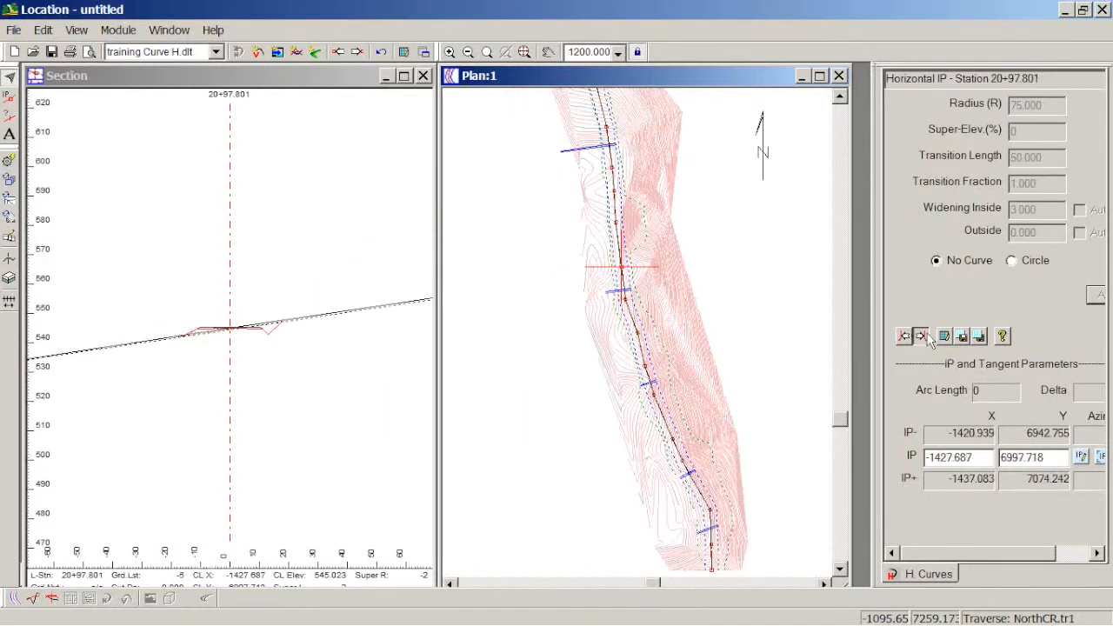
{"action": "left_click", "coordinate": [926, 338]}
{"action": "left_click", "coordinate": [926, 338]}
{"action": "left_click", "coordinate": [925, 338]}
{"action": "left_click", "coordinate": [926, 338]}
{"action": "left_click", "coordinate": [926, 338]}
{"action": "left_click_drag", "start_coordinate": [556, 307], "coordinate": [611, 277]}
{"action": "middle_click_drag", "start_coordinate": [611, 277], "coordinate": [576, 320]}
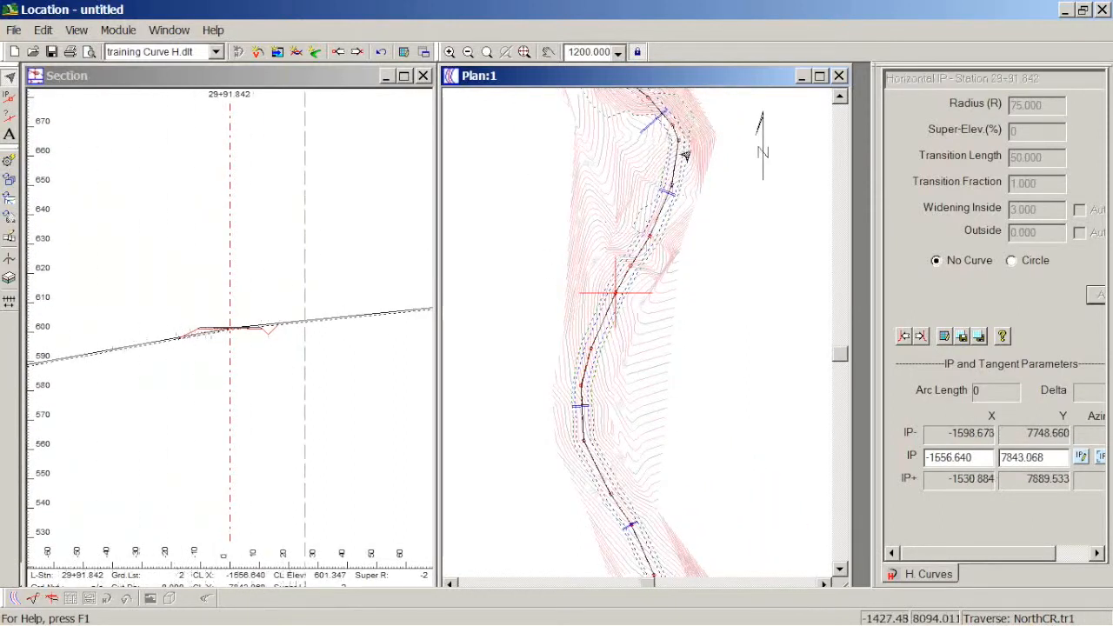
- Widen the horizontal curve panel and delete the IPs at stations 31+04.930 and 31+98.840
{"action": "left_click", "coordinate": [924, 337]}
{"action": "left_click", "coordinate": [924, 338]}
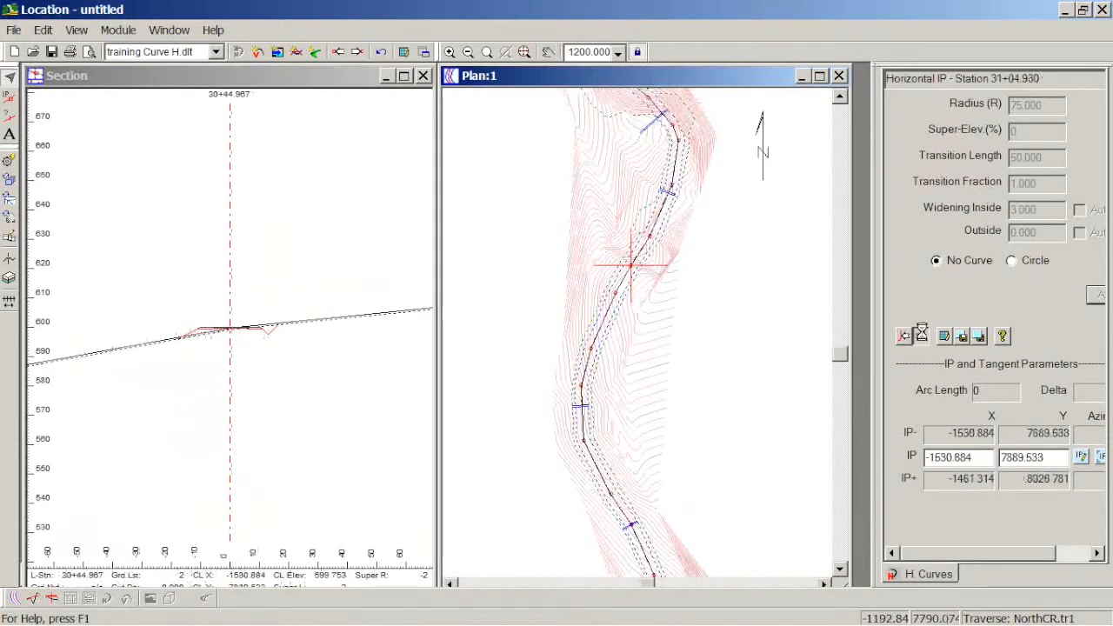
{"action": "left_click_drag", "start_coordinate": [874, 458], "coordinate": [818, 458]}
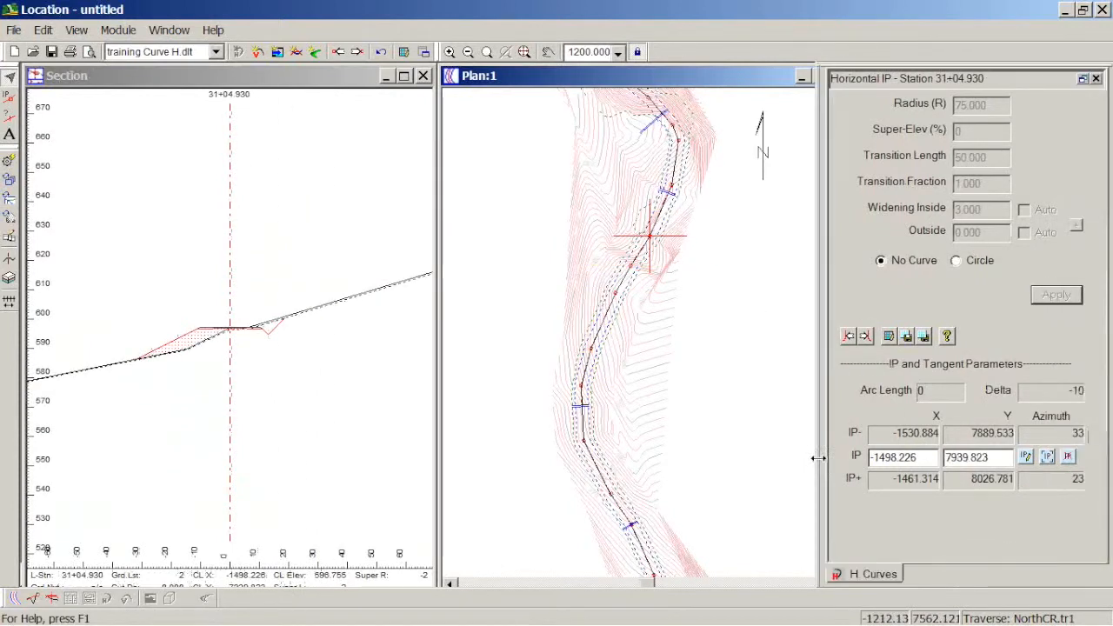
{"action": "left_click", "coordinate": [1067, 457]}
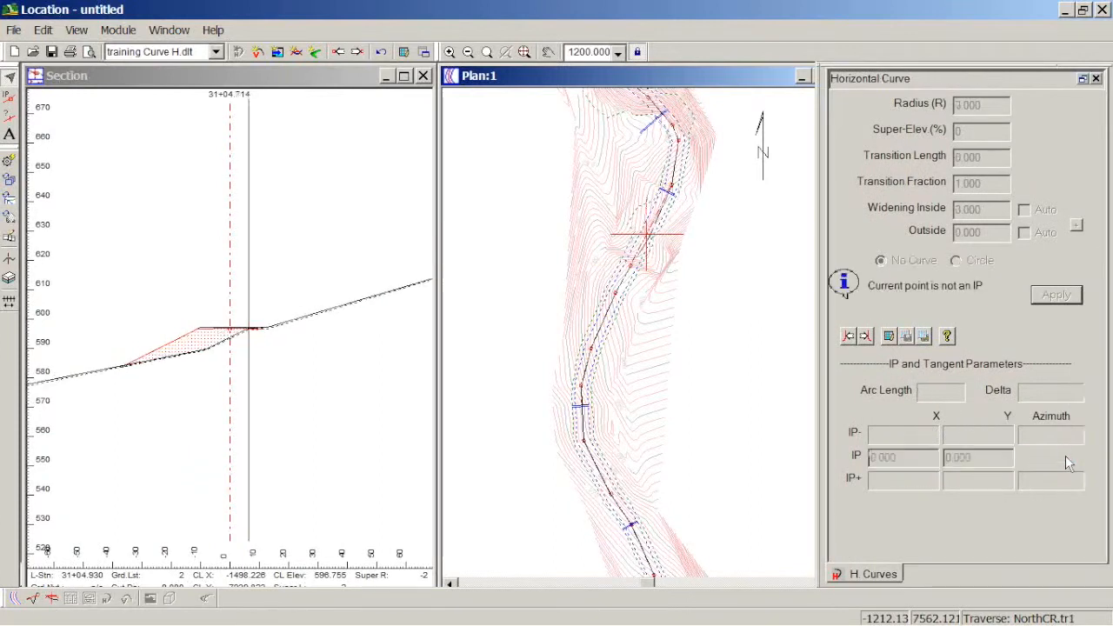
{"action": "left_click", "coordinate": [865, 336]}
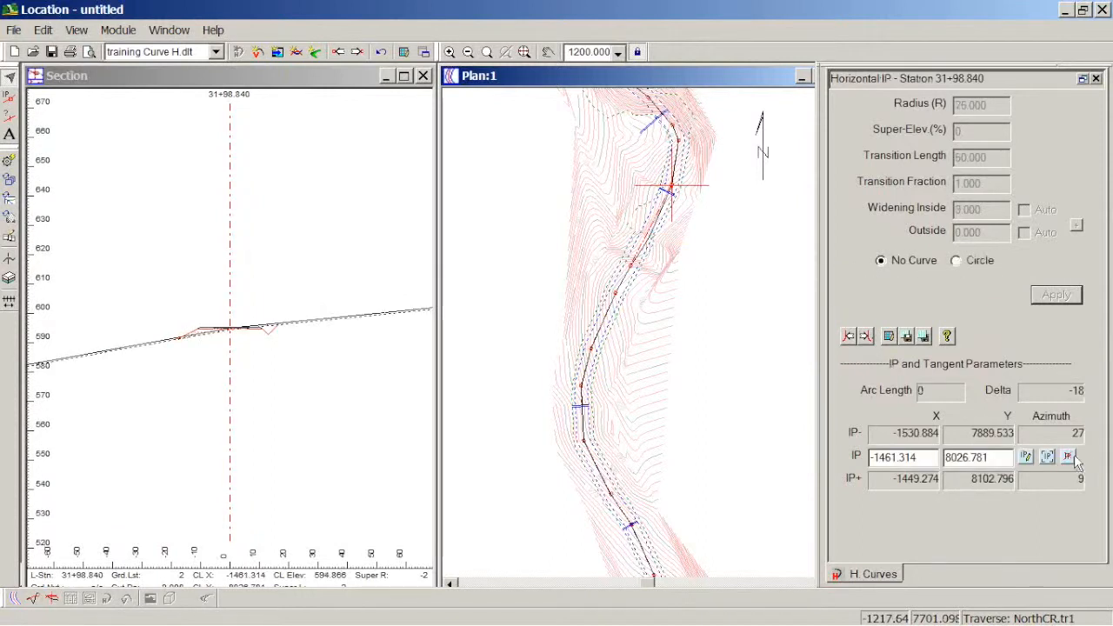
{"action": "left_click", "coordinate": [1070, 458]}
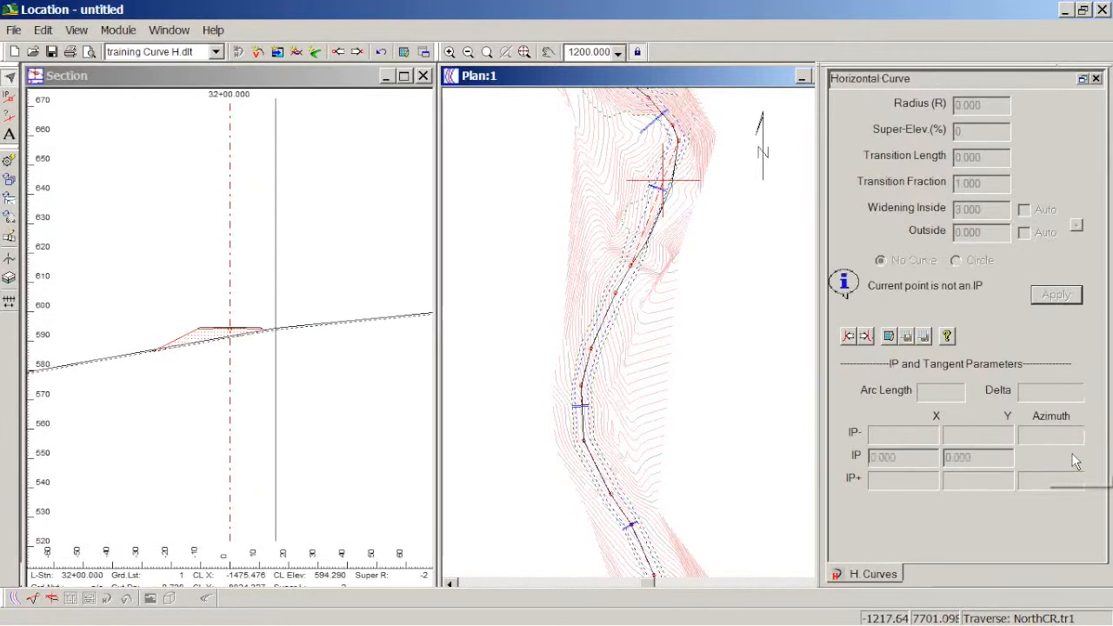
- Skip the IP at station 32+73.312 and delete the next two IPs, at stations 33+01.458 and 33+62.392
{"action": "left_click", "coordinate": [865, 337]}
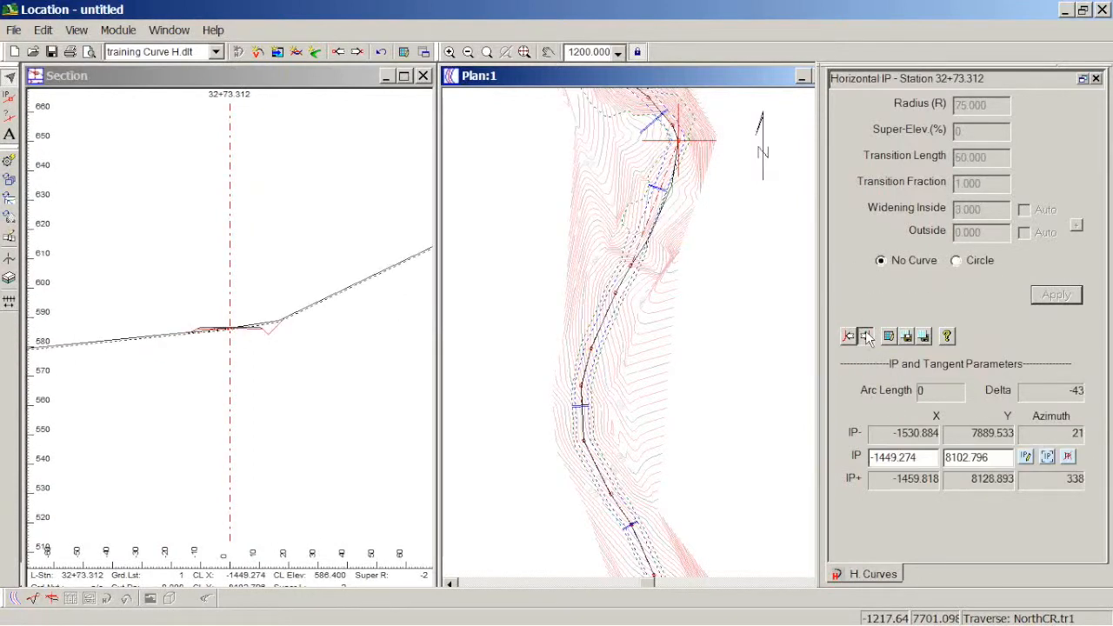
{"action": "left_click", "coordinate": [866, 337]}
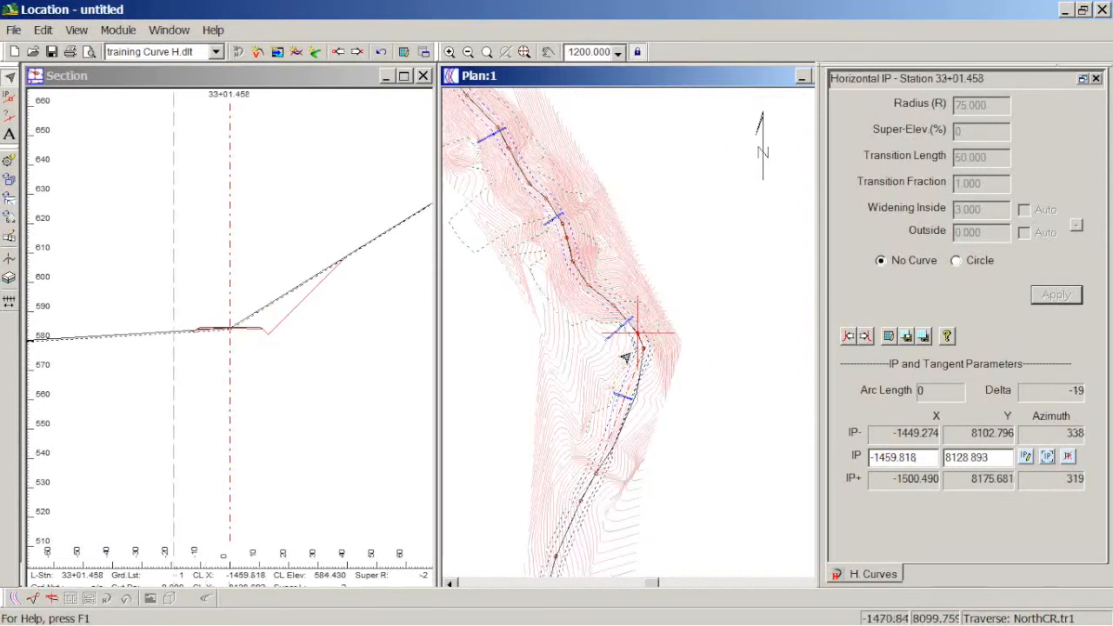
{"action": "left_click", "coordinate": [1069, 456]}
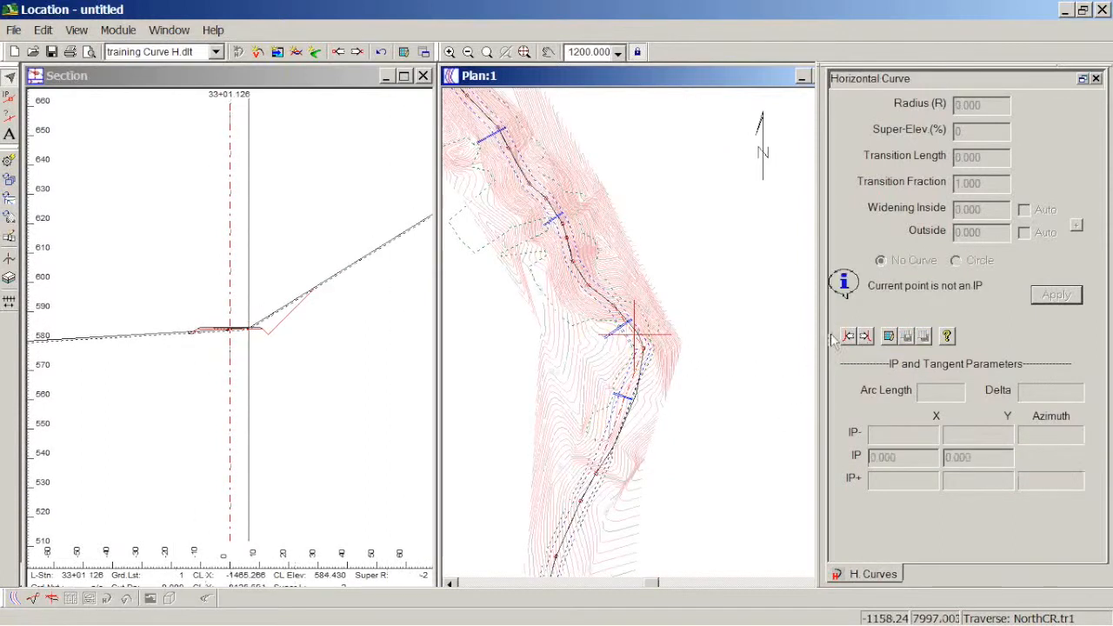
{"action": "left_click", "coordinate": [864, 337]}
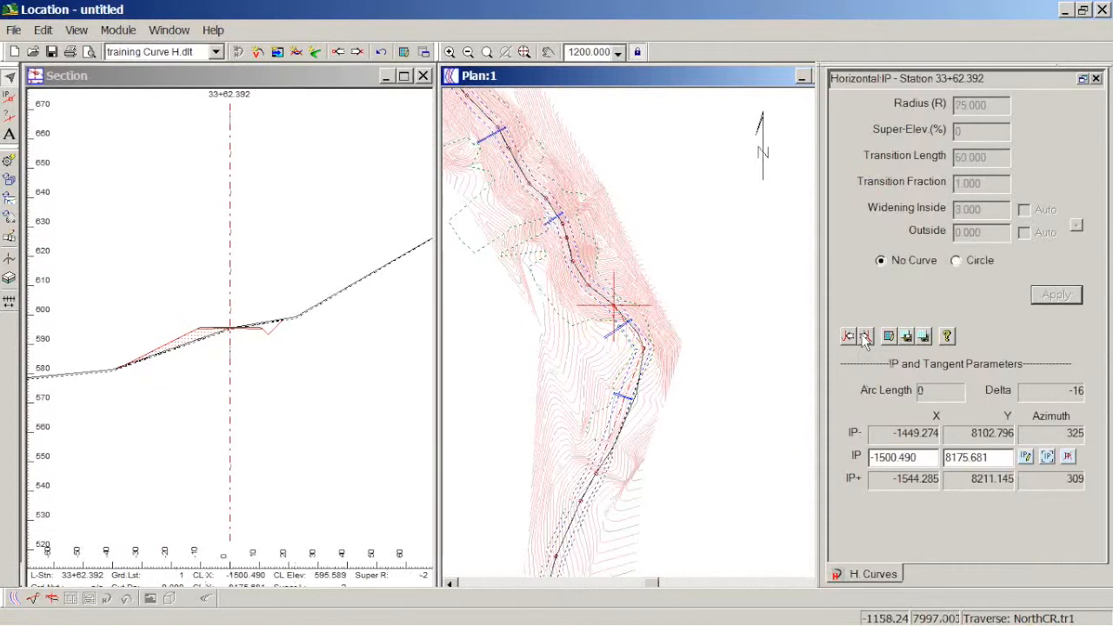
{"action": "left_click", "coordinate": [1067, 456]}
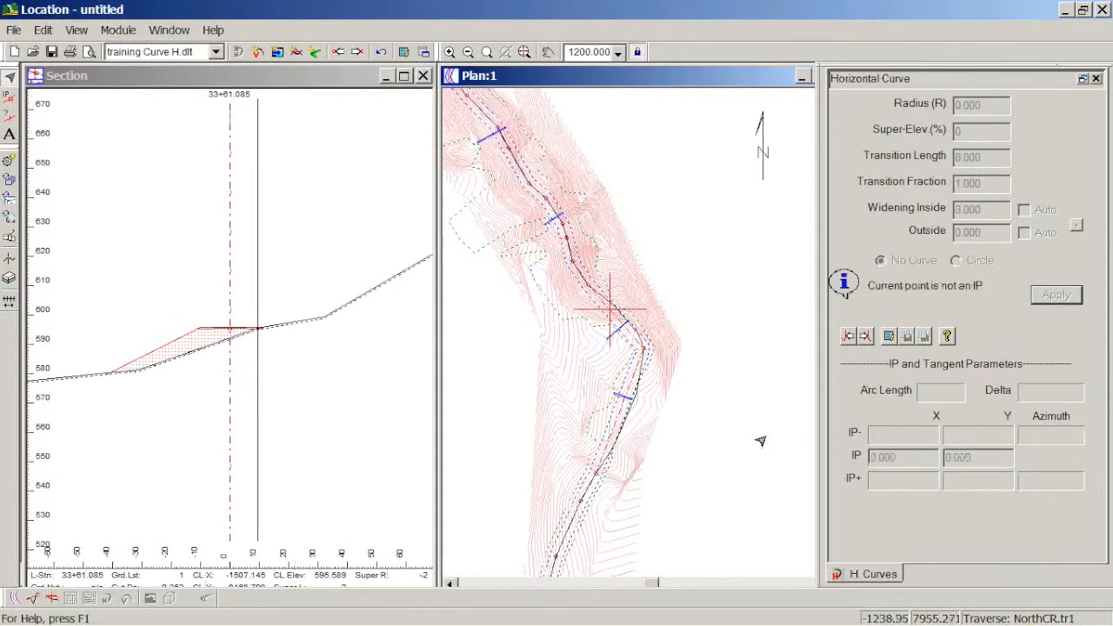
- Use the Add/Edit IP Tool to move the IP at the sharp bend outward to about X -1419.7, Y 8100.9
{"action": "middle_click_drag", "start_coordinate": [643, 400], "coordinate": [567, 404]}
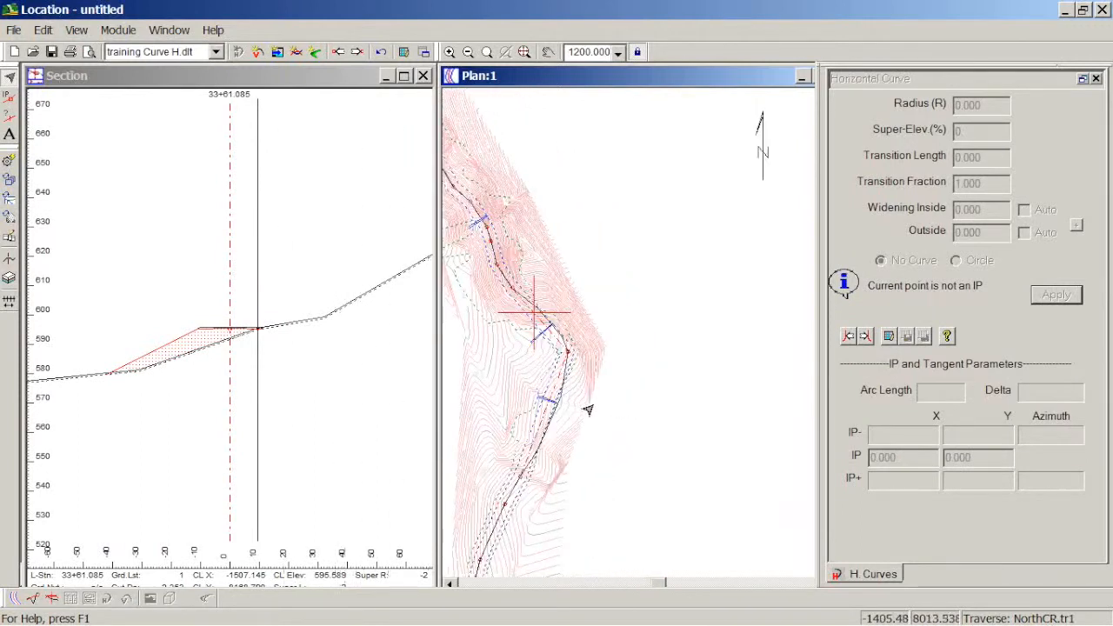
{"action": "right_click", "coordinate": [590, 388]}
{"action": "left_click", "coordinate": [644, 412]}
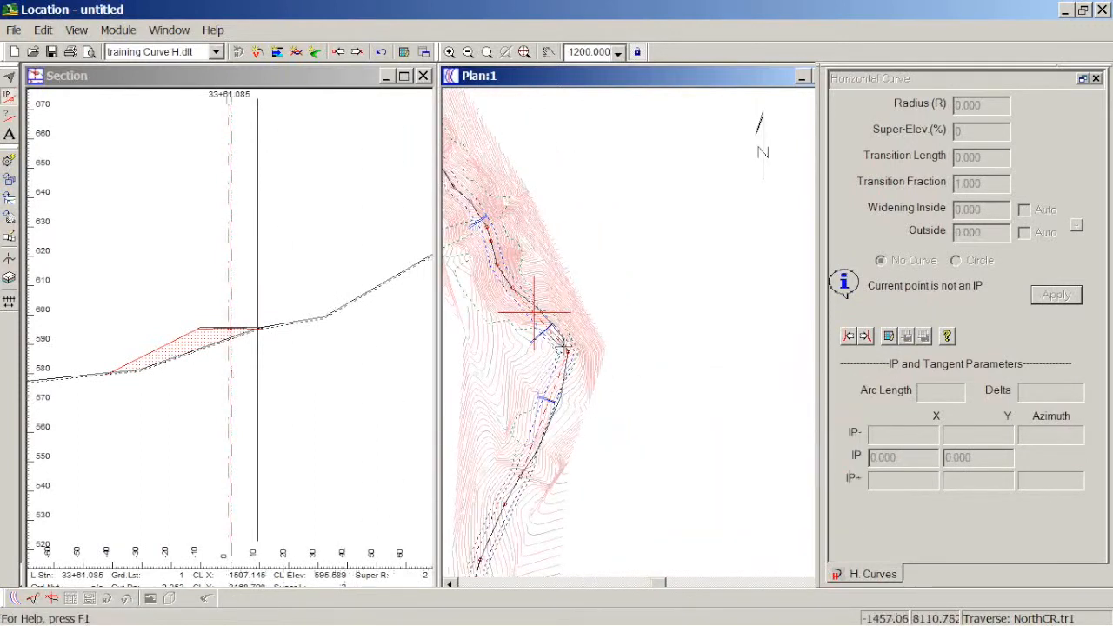
{"action": "left_click", "coordinate": [568, 353]}
{"action": "left_click_drag", "start_coordinate": [568, 352], "coordinate": [585, 352]}
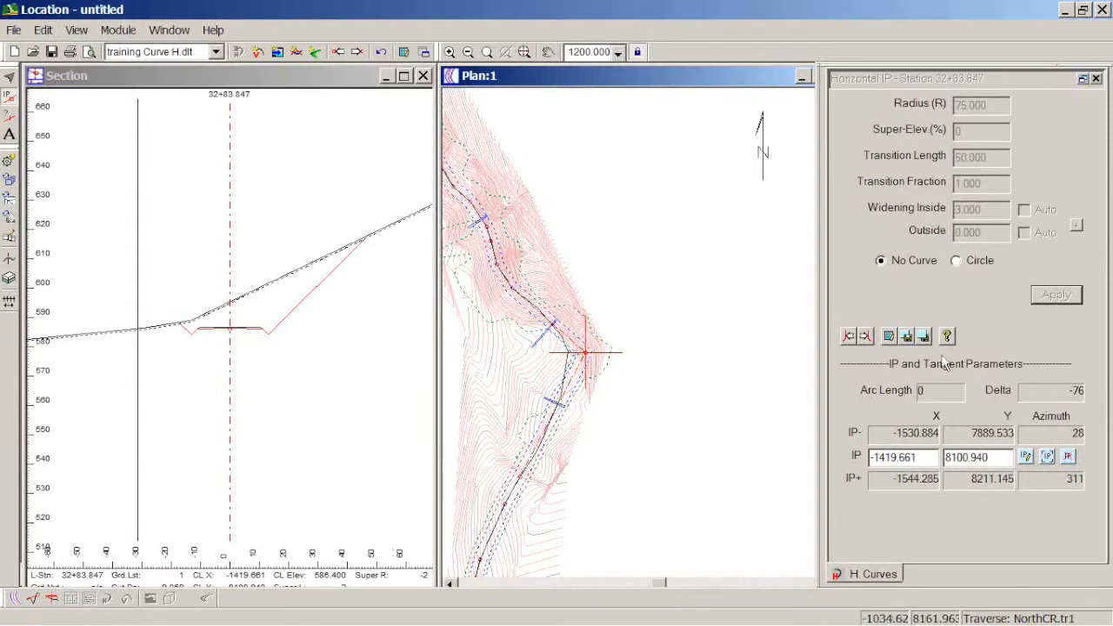
- Apply a circular curve with a radius of 100 to the moved IP
{"action": "left_click", "coordinate": [956, 260]}
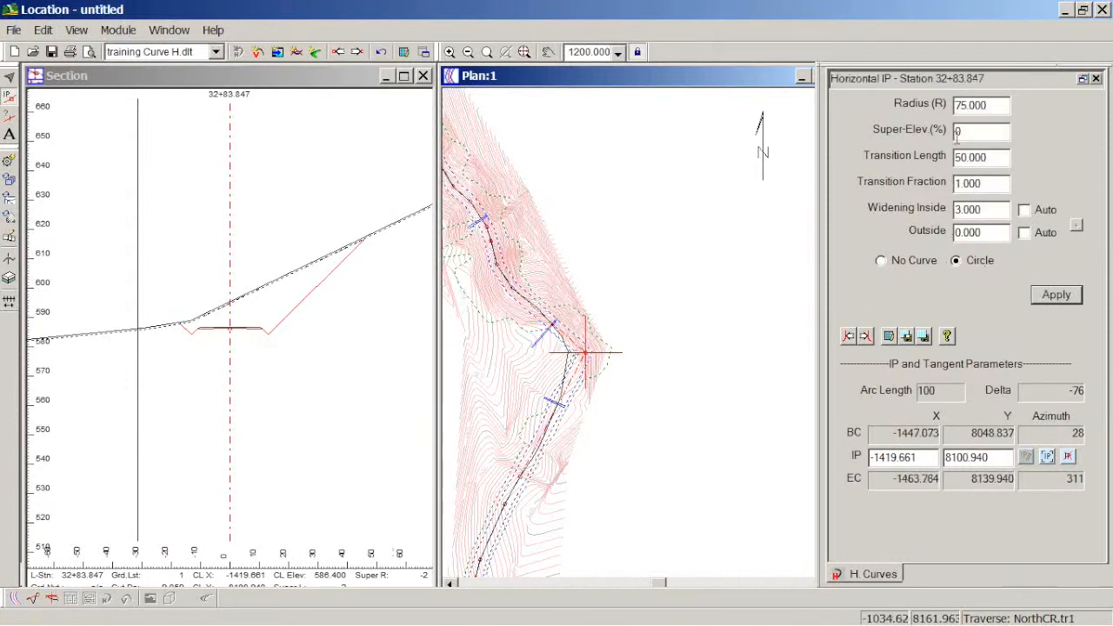
{"action": "double_click", "coordinate": [997, 104]}
{"action": "type", "text": "10"}
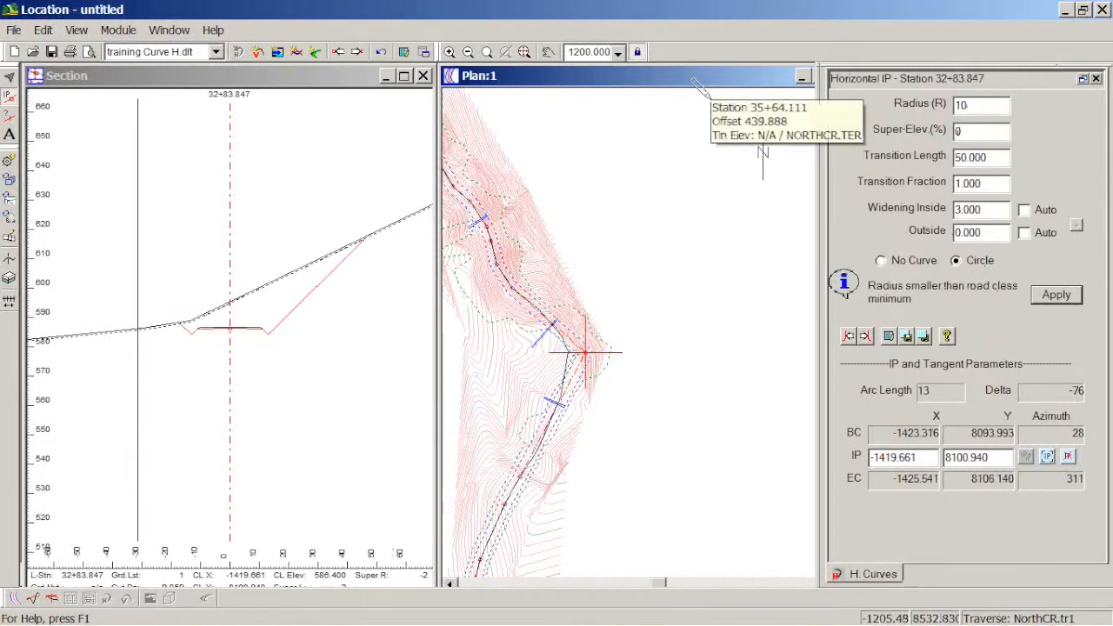
{"action": "type", "text": "0"}
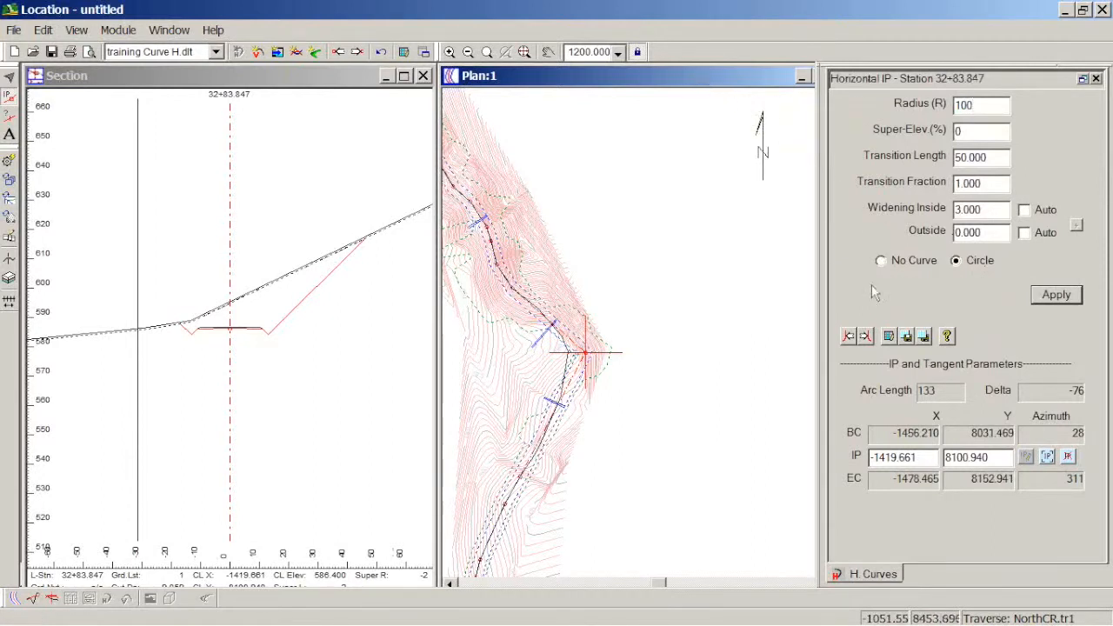
{"action": "left_click", "coordinate": [1050, 299]}
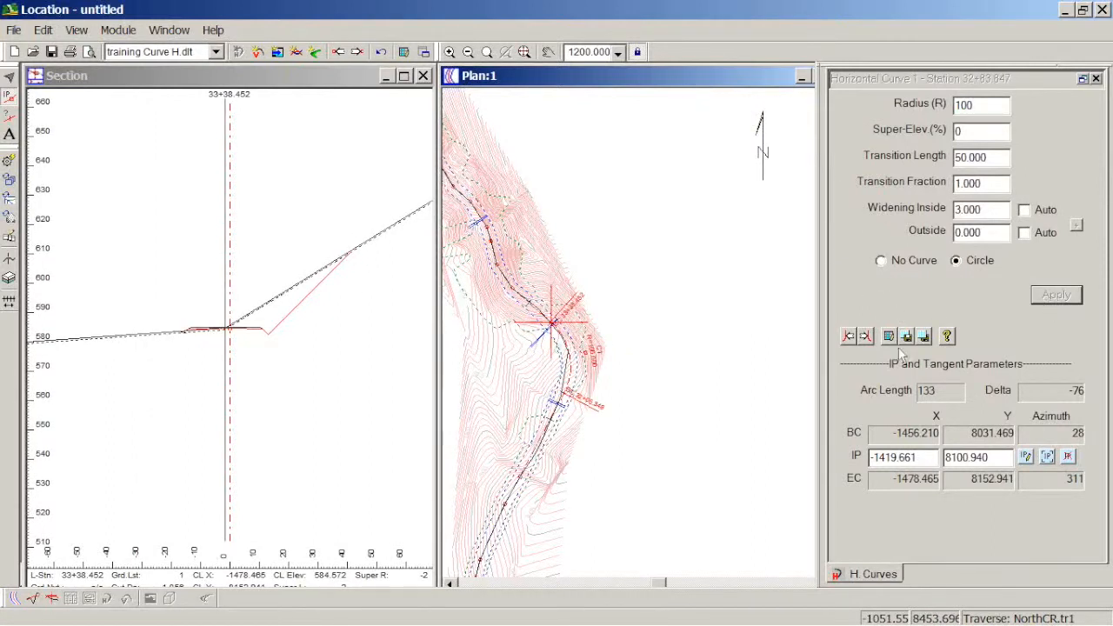
- Fine-tune the curve's IP position while checking the cross-section, leaving it at about X -1427.9, Y 8110.0
{"action": "middle_click_drag", "start_coordinate": [573, 372], "coordinate": [606, 322]}
{"action": "scroll", "coordinate": [606, 323], "scroll_direction": "up", "scroll_amount": 2}
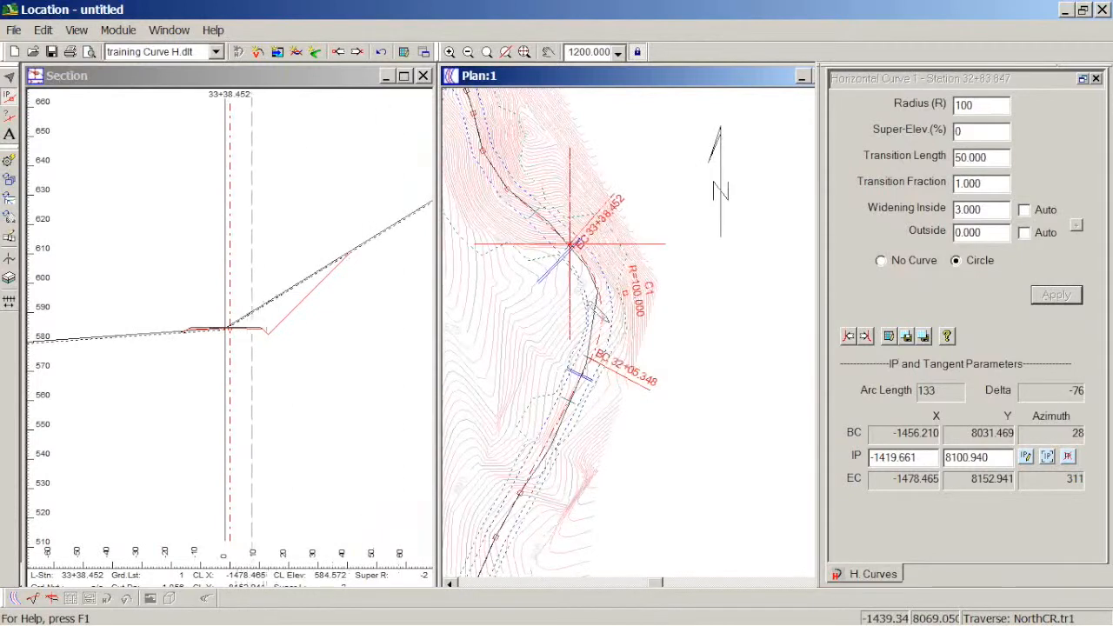
{"action": "left_click_drag", "start_coordinate": [624, 293], "coordinate": [608, 280]}
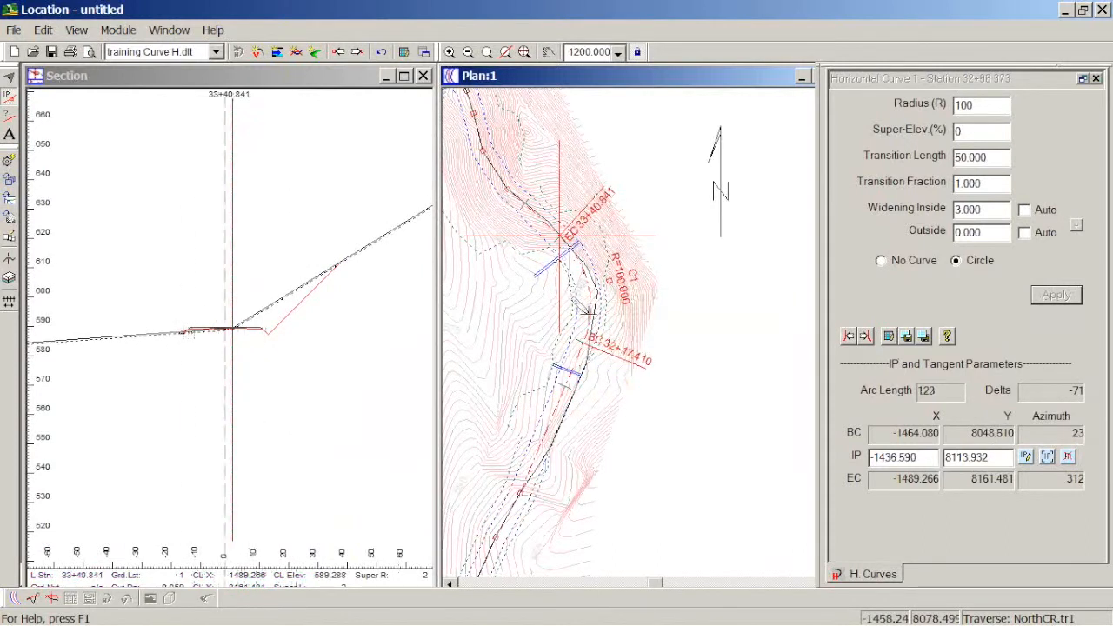
{"action": "middle_click_drag", "start_coordinate": [563, 405], "coordinate": [585, 254]}
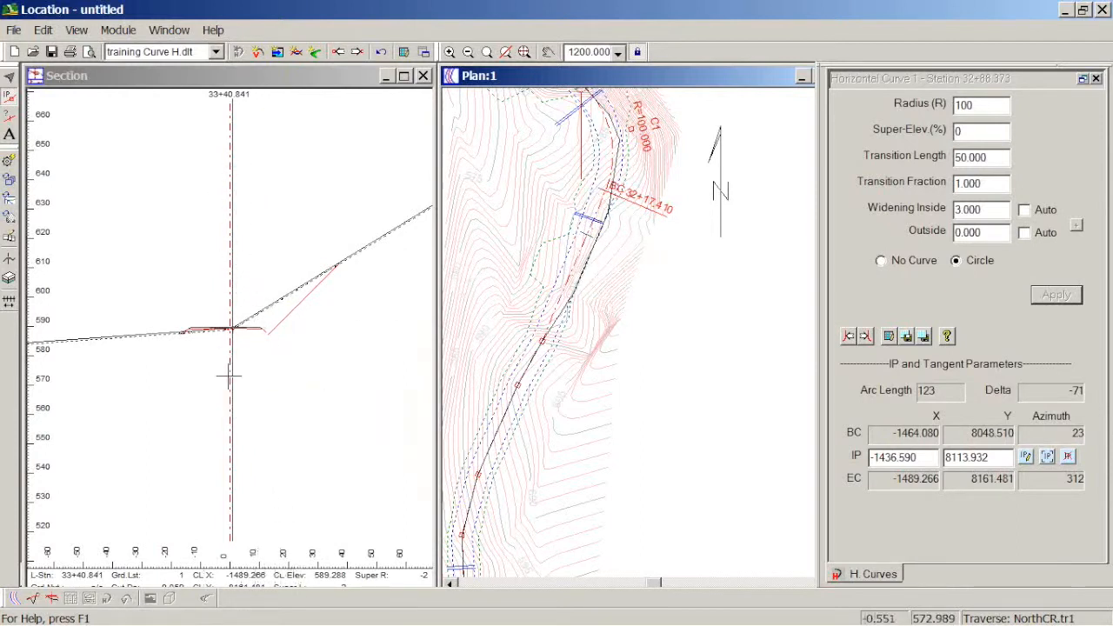
{"action": "mouse_move", "coordinate": [230, 278]}
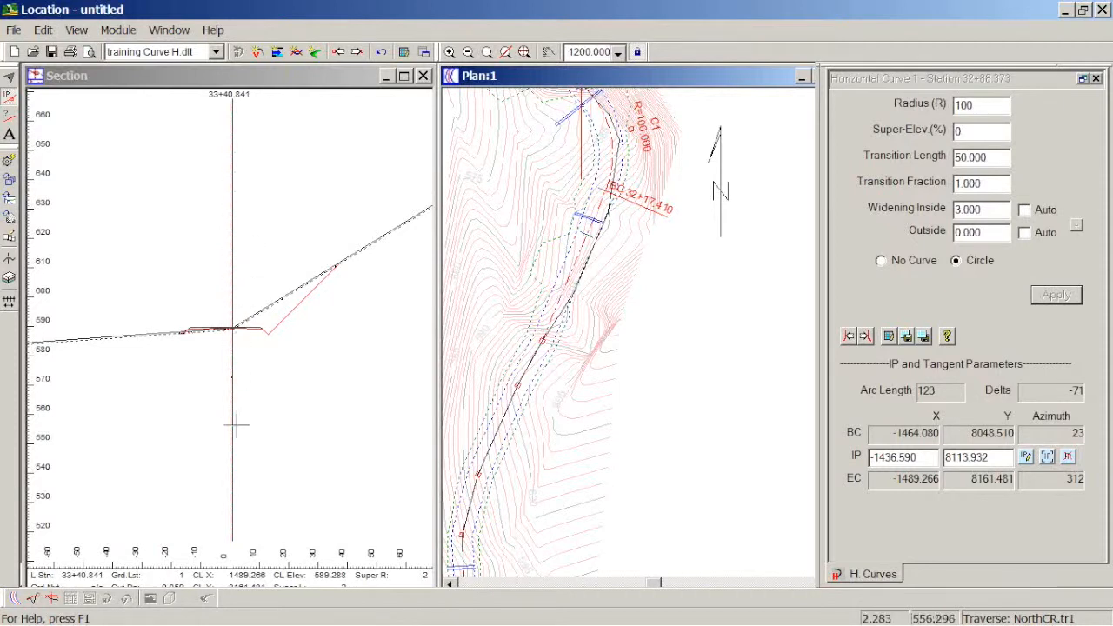
{"action": "mouse_move", "coordinate": [239, 443]}
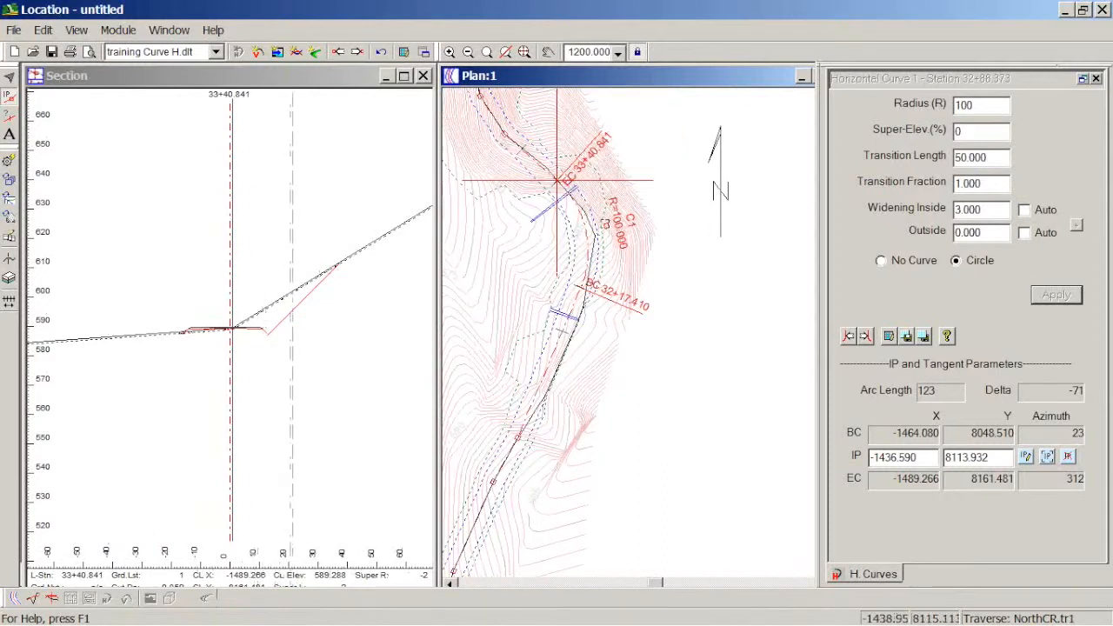
{"action": "mouse_move", "coordinate": [605, 225]}
{"action": "left_mouse_down"}
{"action": "mouse_move", "coordinate": [626, 230]}
{"action": "mouse_move", "coordinate": [607, 233]}
{"action": "left_mouse_up"}
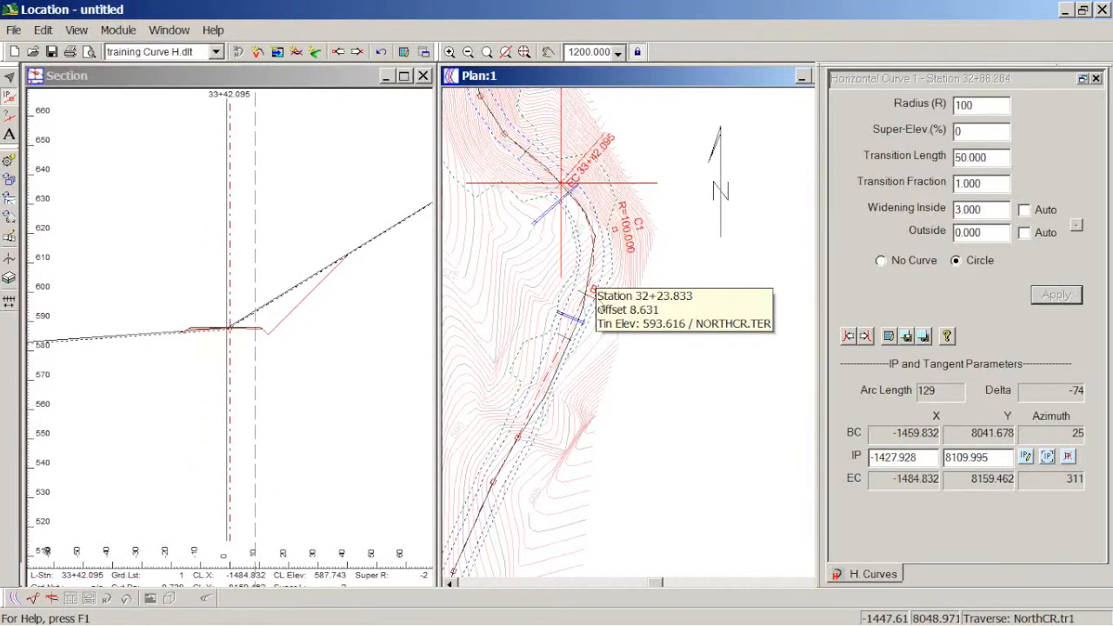
- Turn off the Add/Edit IP Tool, select the IP at station 29+91.842, and examine the neighbouring design points between stations 29+40 and 30+00
{"action": "right_click", "coordinate": [590, 266]}
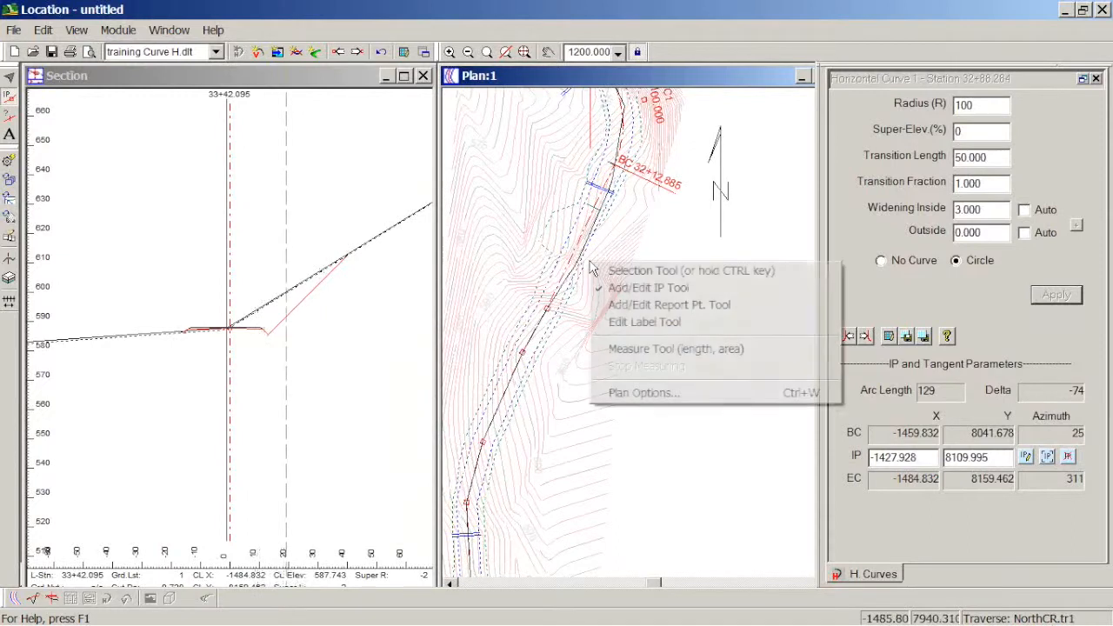
{"action": "left_click", "coordinate": [619, 288]}
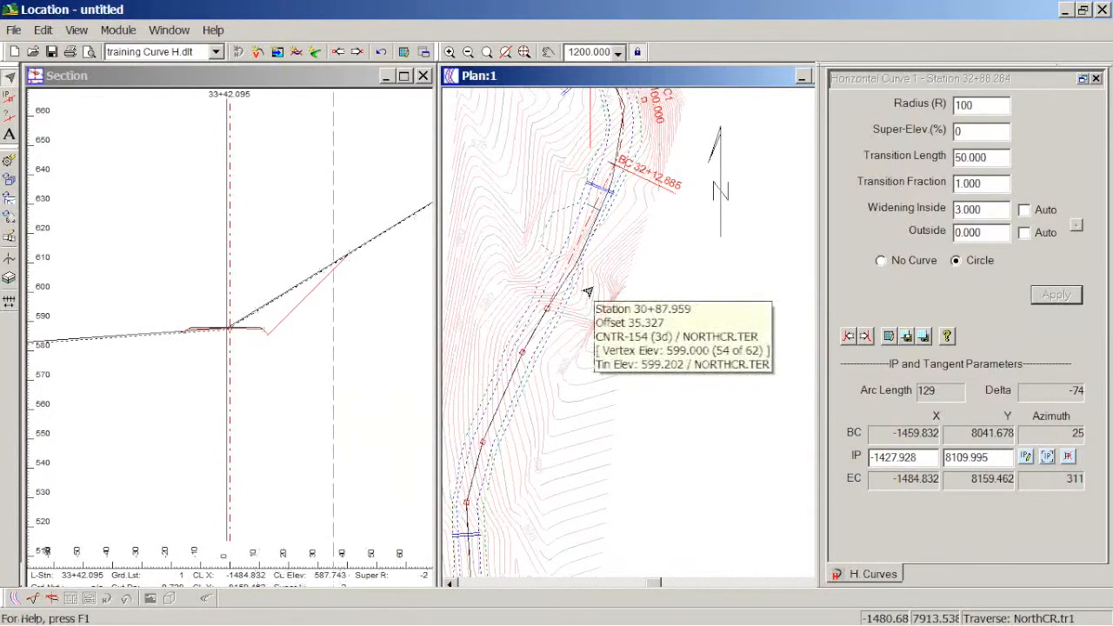
{"action": "left_click", "coordinate": [516, 356]}
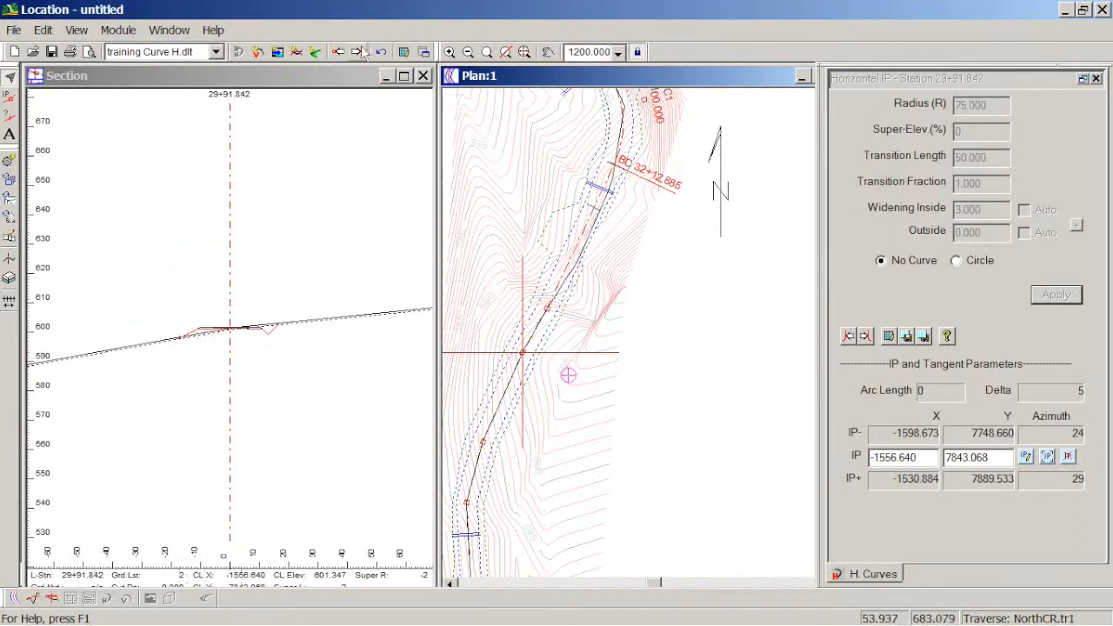
{"action": "left_click", "coordinate": [339, 52]}
{"action": "left_click", "coordinate": [339, 52]}
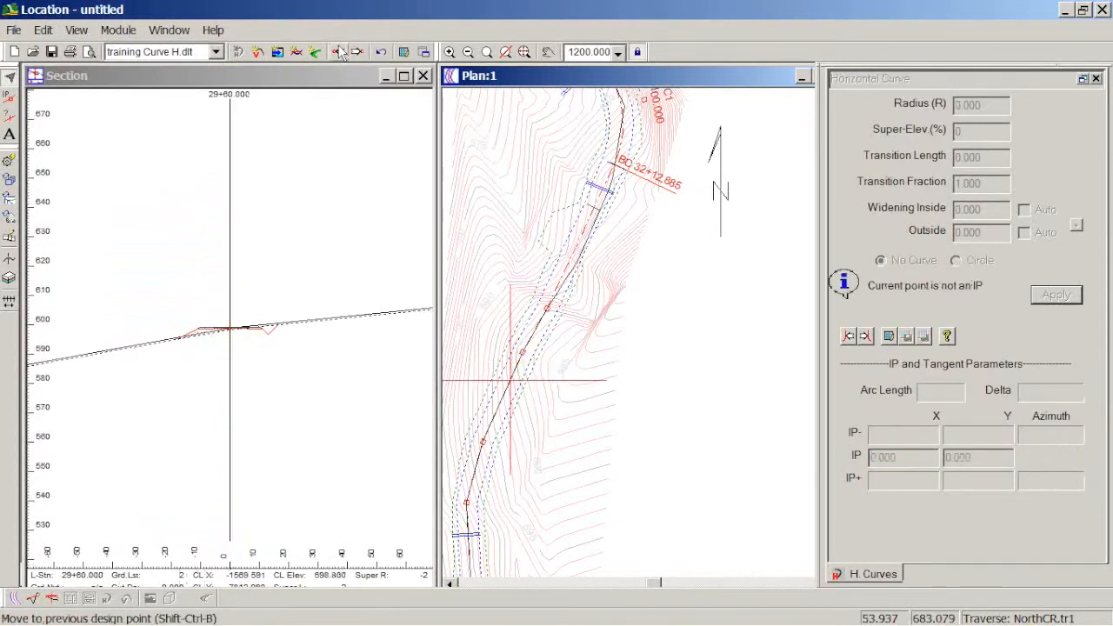
{"action": "left_click", "coordinate": [339, 52]}
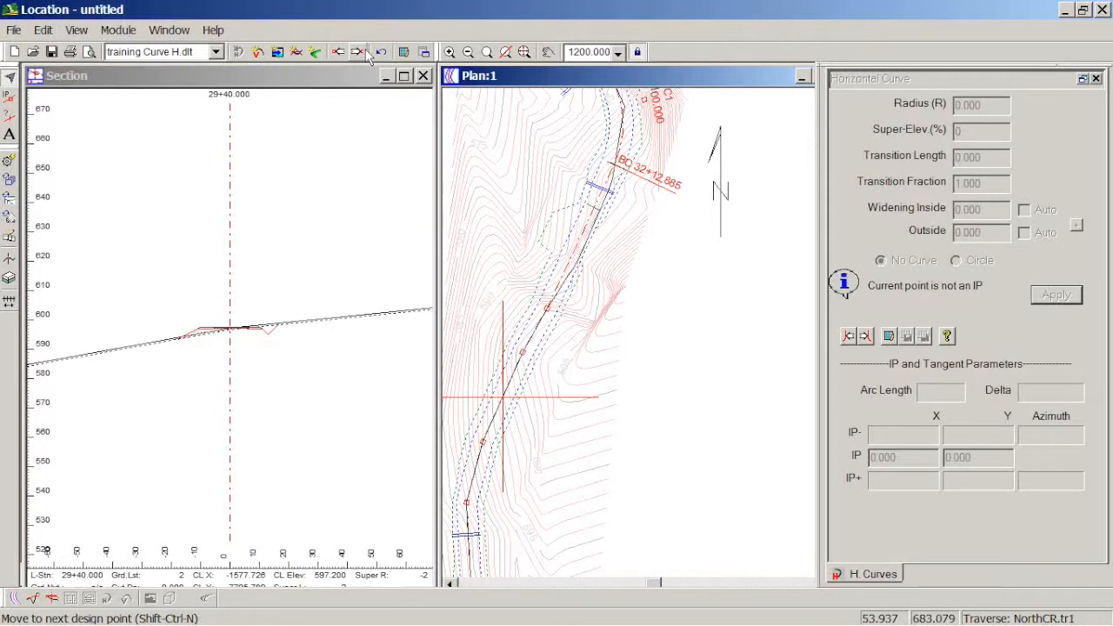
{"action": "left_click", "coordinate": [366, 53]}
{"action": "left_click", "coordinate": [366, 52]}
{"action": "left_click", "coordinate": [366, 53]}
{"action": "left_click", "coordinate": [366, 53]}
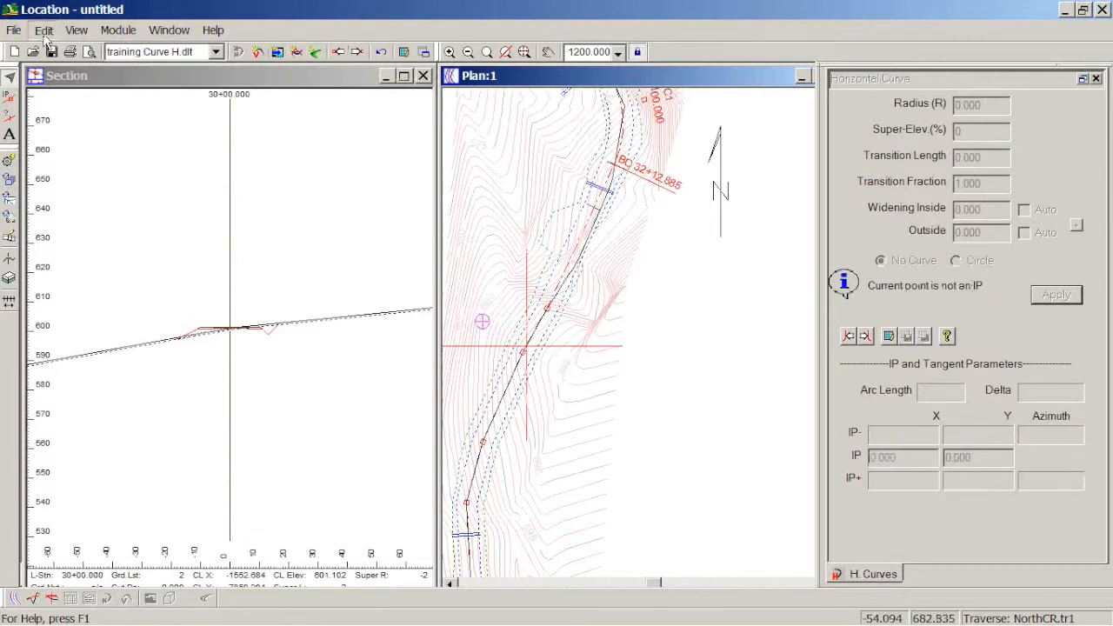
- Assign the TP Taper Template to the right side of the road from station 2900 to 3000
{"action": "left_click", "coordinate": [45, 33]}
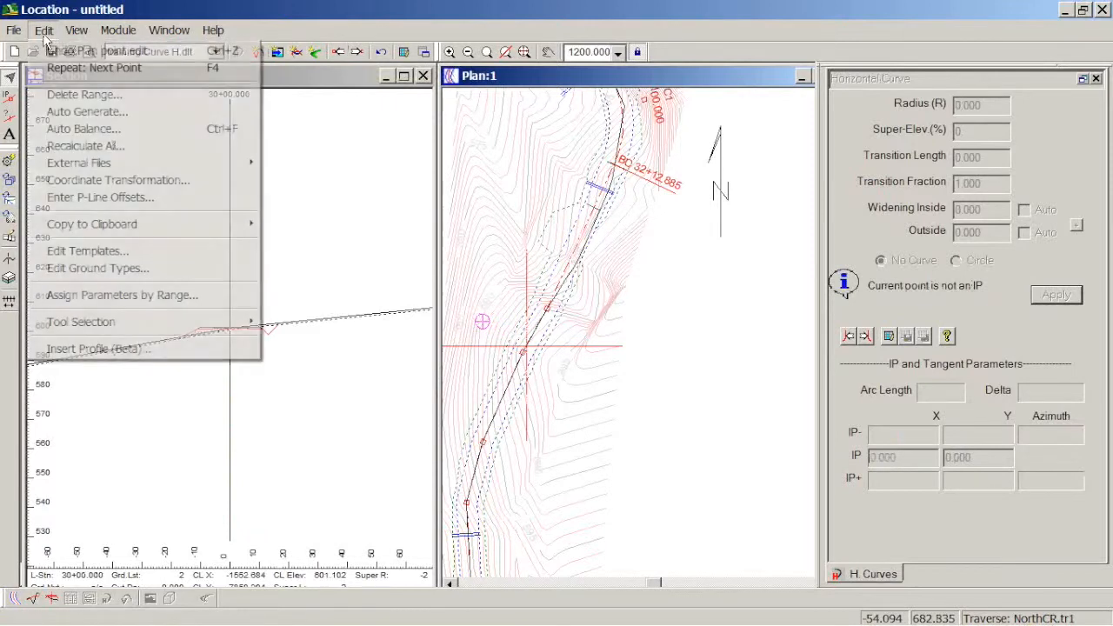
{"action": "left_click", "coordinate": [134, 297]}
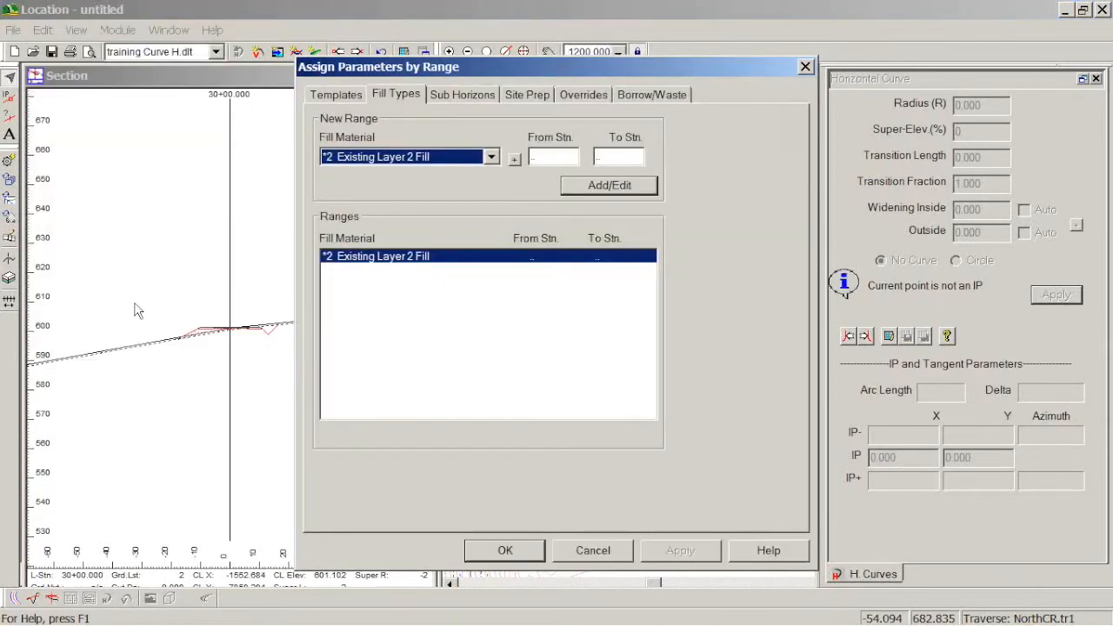
{"action": "left_click", "coordinate": [334, 95]}
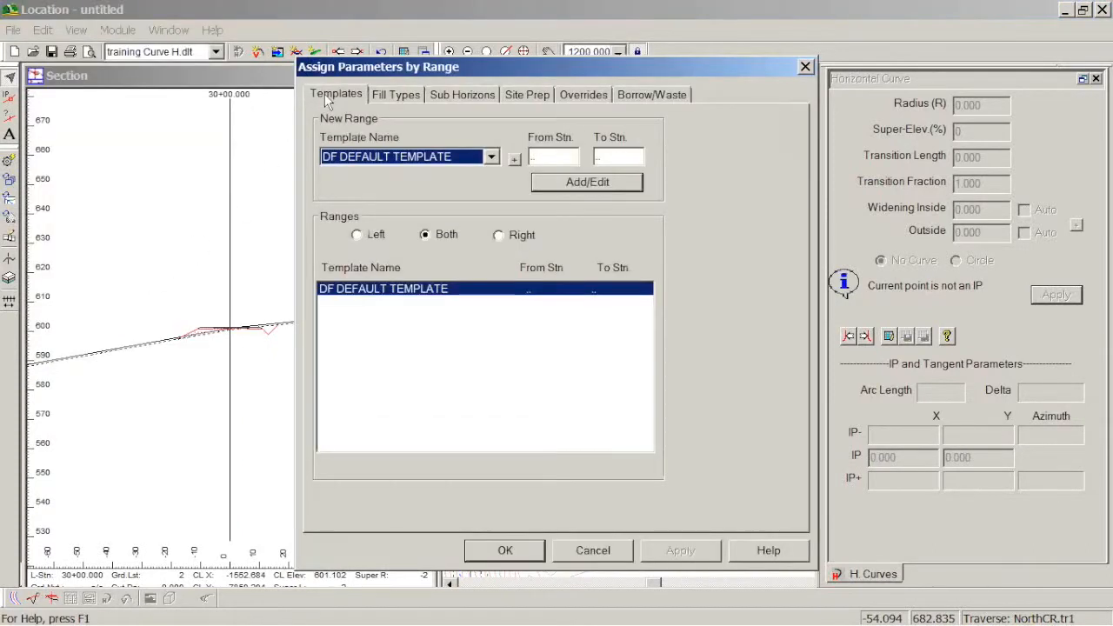
{"action": "left_click", "coordinate": [501, 233]}
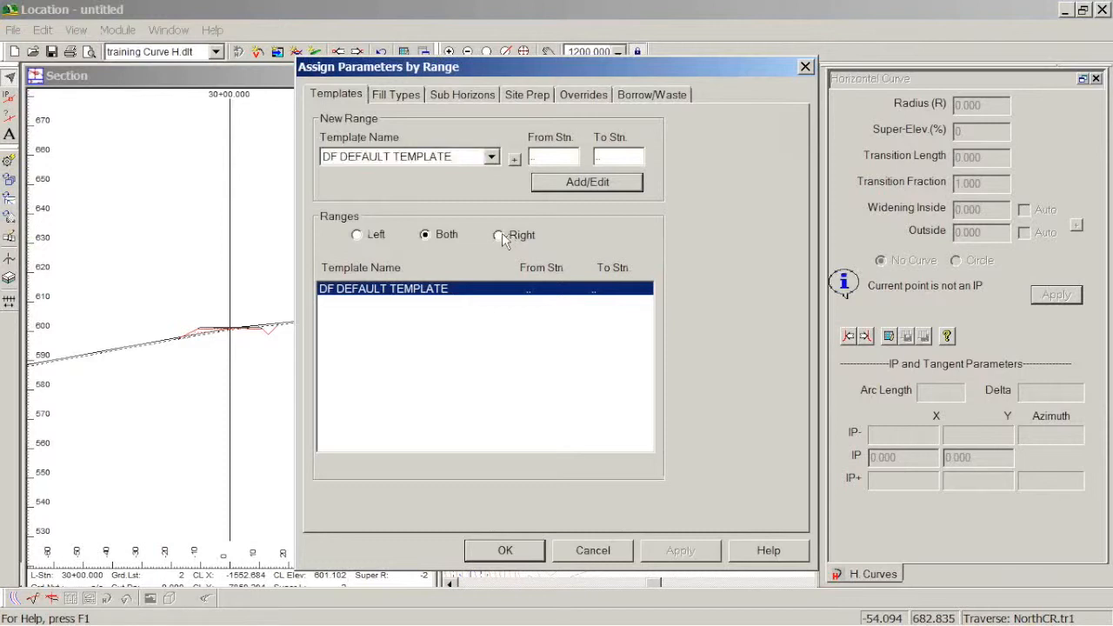
{"action": "left_click", "coordinate": [491, 156]}
{"action": "left_click", "coordinate": [427, 241]}
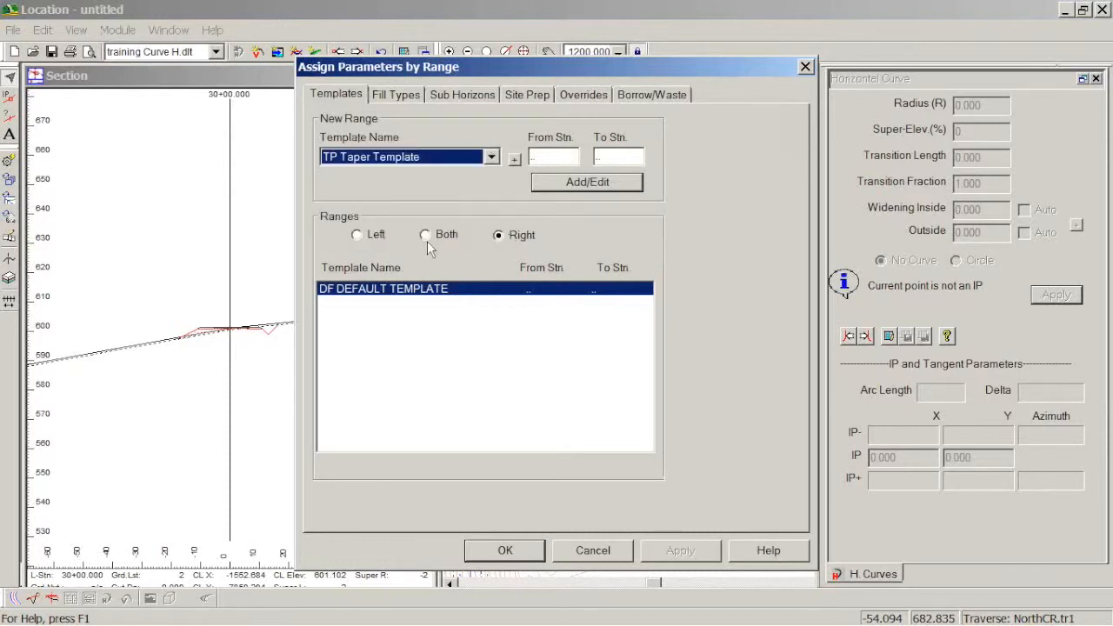
{"action": "left_click", "coordinate": [570, 156]}
{"action": "type", "text": "2900"}
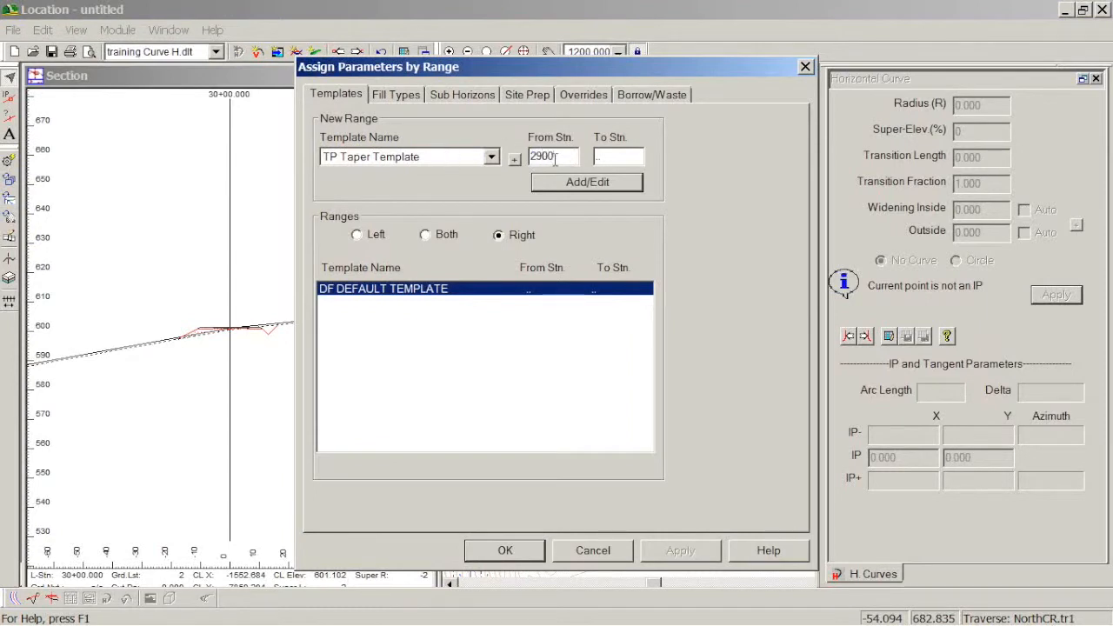
{"action": "type", "text": "3000"}
{"action": "left_click", "coordinate": [598, 186]}
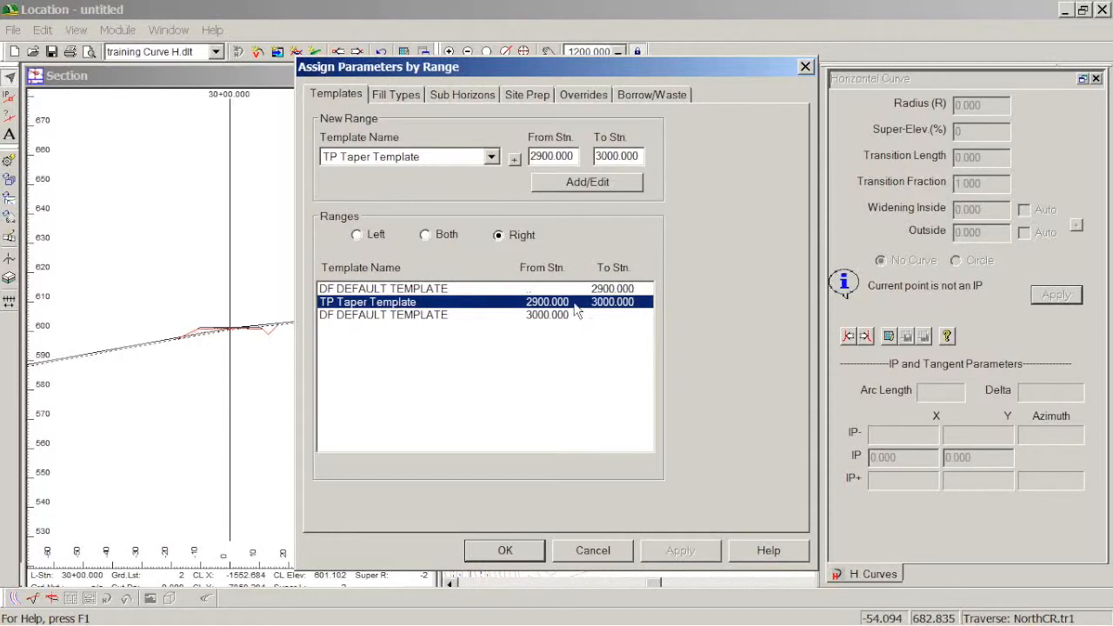
- Add a TO Turnout template range on the right side from station 2925 to 2975
{"action": "left_click", "coordinate": [492, 158]}
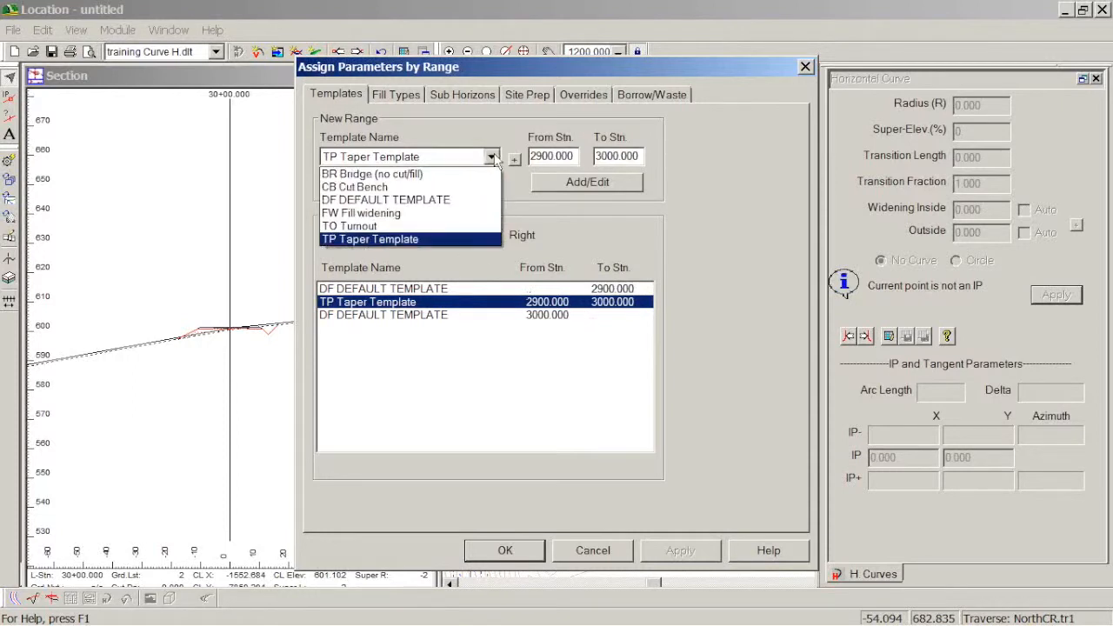
{"action": "left_click", "coordinate": [424, 227]}
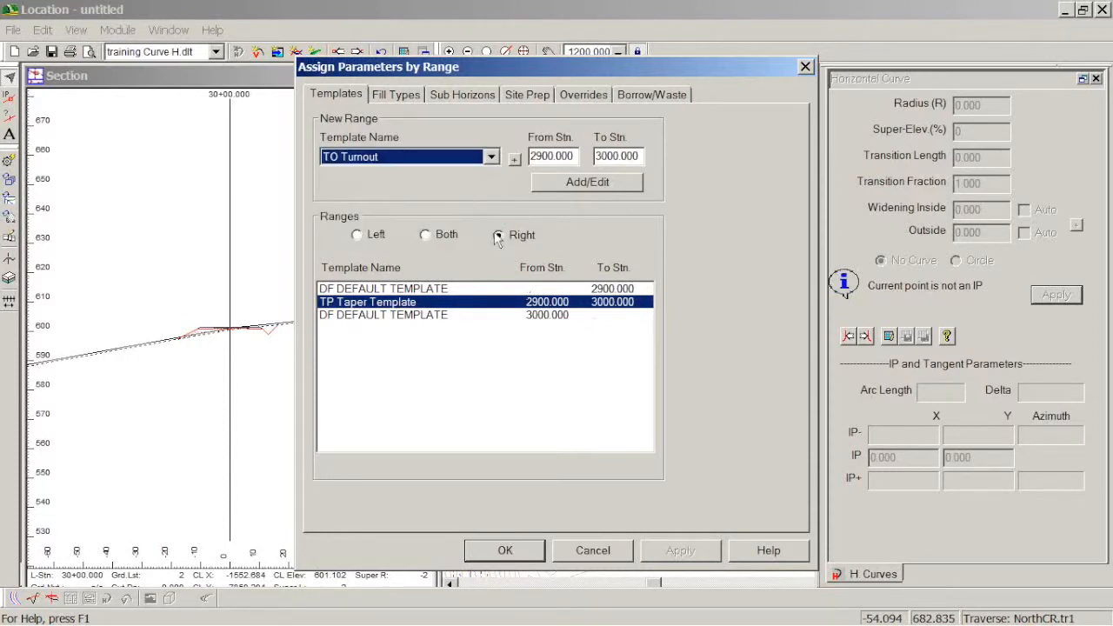
{"action": "left_click_drag", "start_coordinate": [576, 159], "coordinate": [439, 153]}
{"action": "type", "text": "2925"}
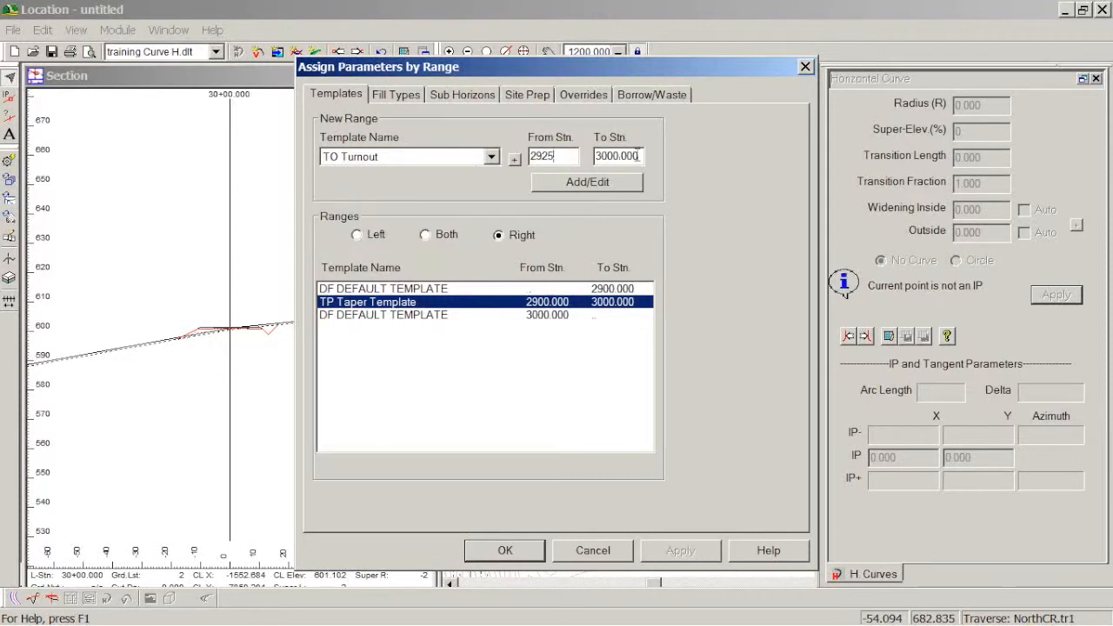
{"action": "left_click_drag", "start_coordinate": [637, 155], "coordinate": [565, 152]}
{"action": "type", "text": "2975"}
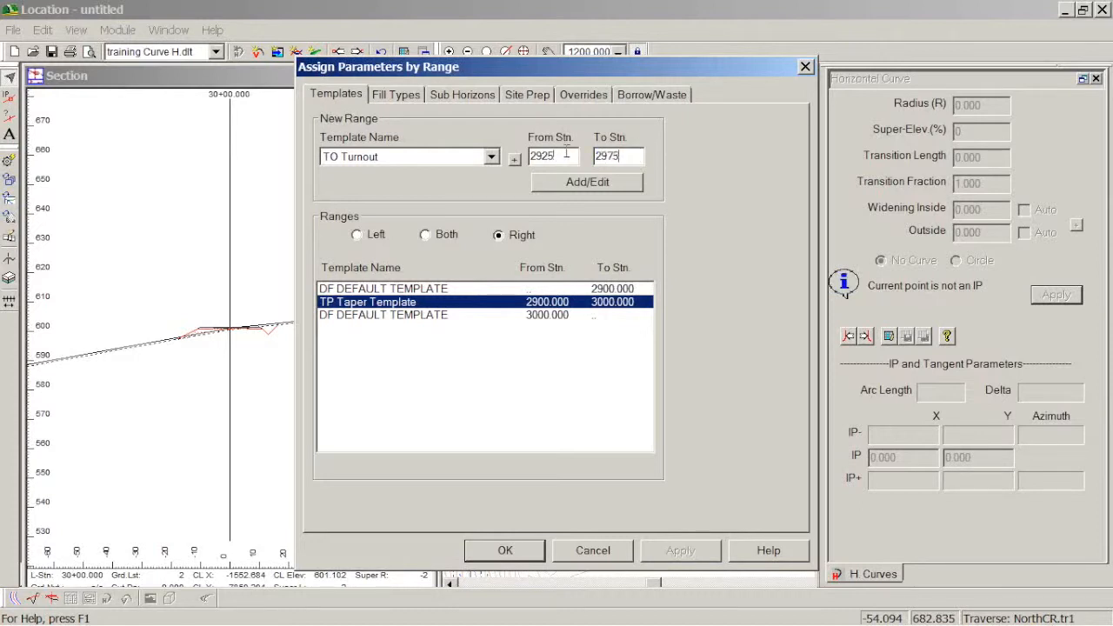
{"action": "left_click", "coordinate": [611, 181]}
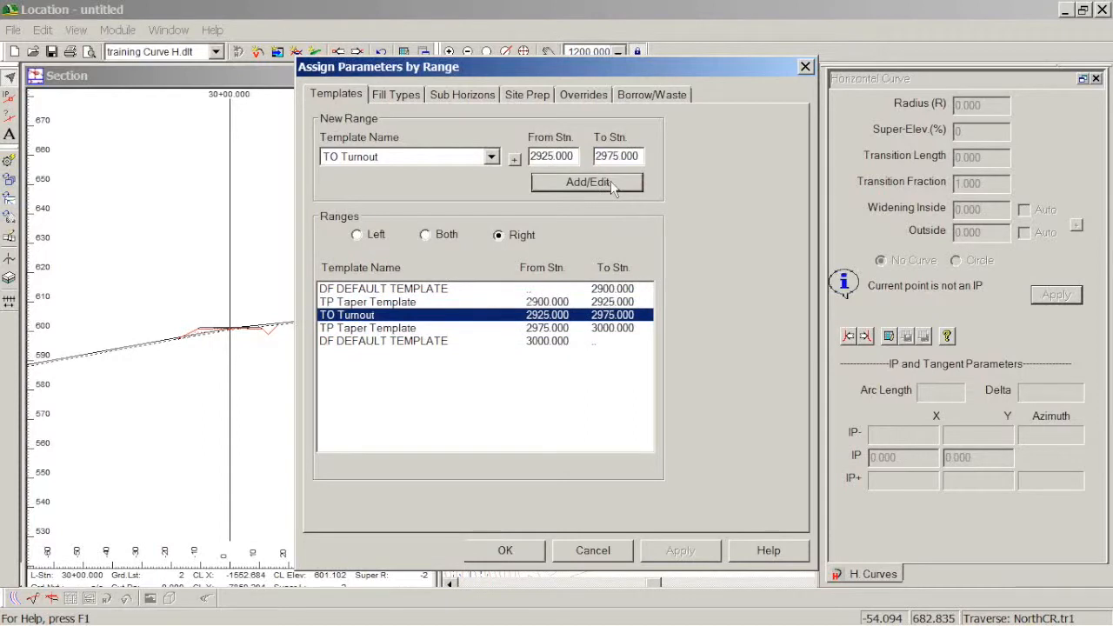
- Check each template range assigned to the right side, accept the assignments and recalculate the cross sections
{"action": "left_click", "coordinate": [573, 291]}
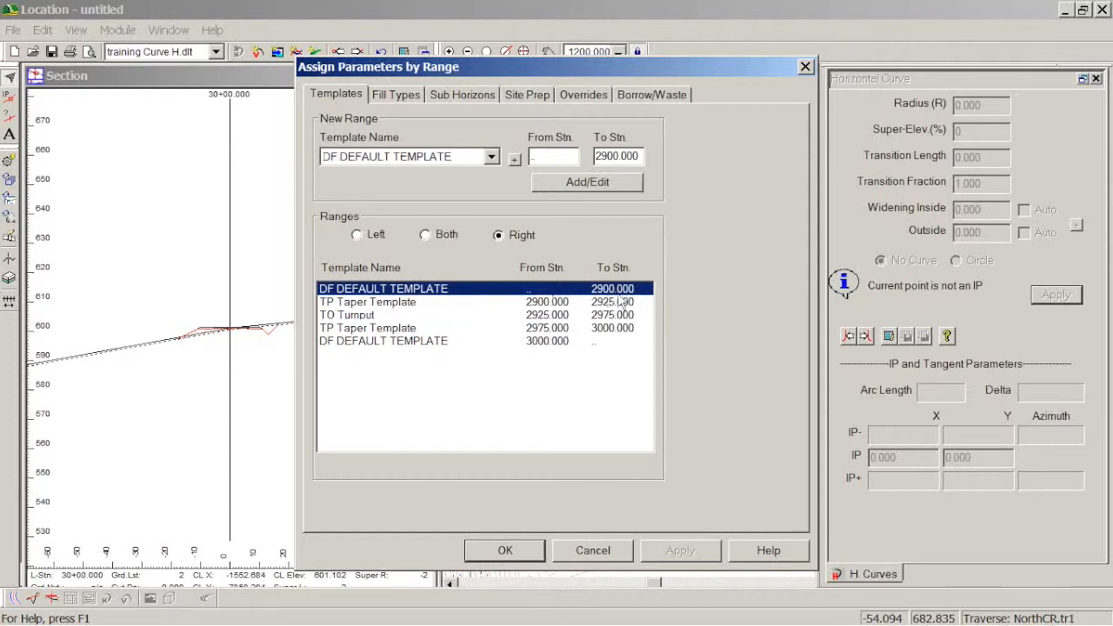
{"action": "left_click", "coordinate": [569, 302]}
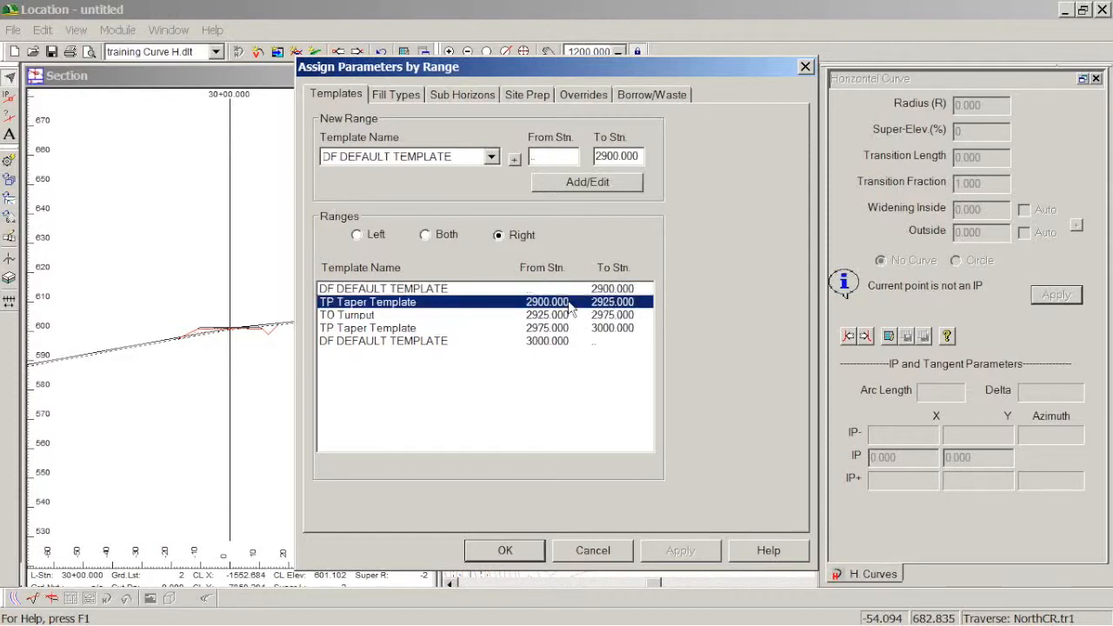
{"action": "left_click", "coordinate": [570, 304]}
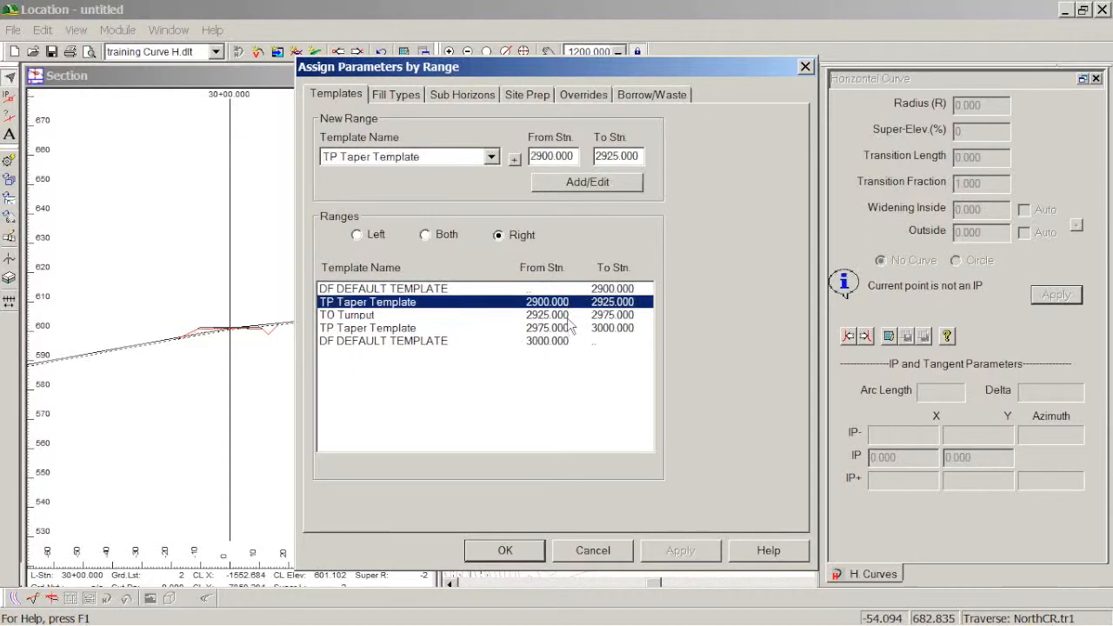
{"action": "left_click", "coordinate": [569, 317]}
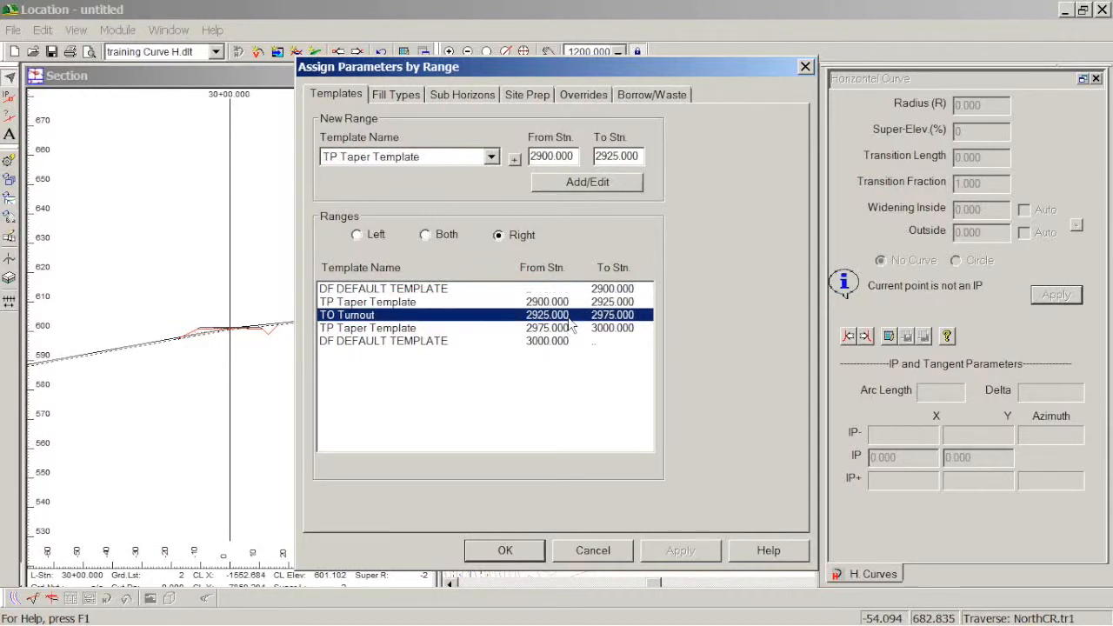
{"action": "left_click", "coordinate": [570, 322]}
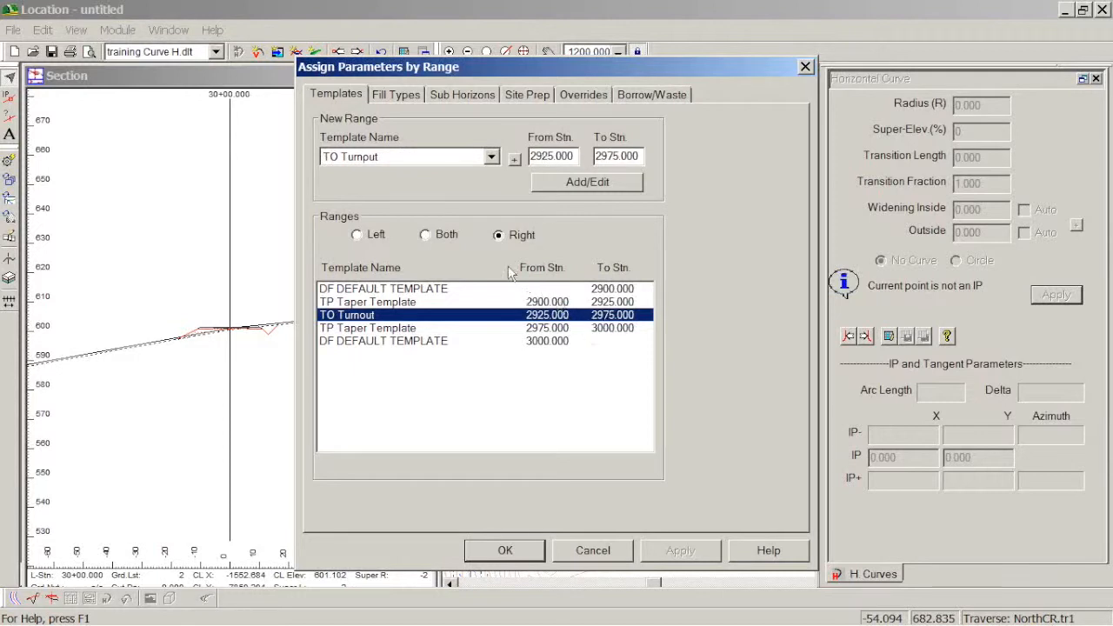
{"action": "left_click", "coordinate": [562, 330]}
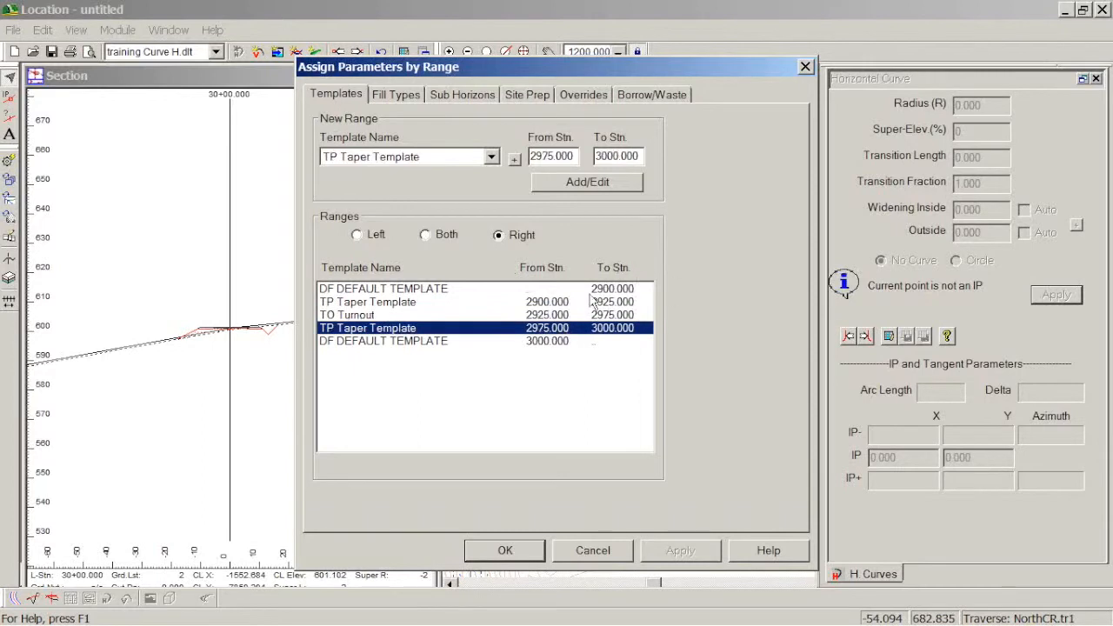
{"action": "left_click", "coordinate": [565, 346]}
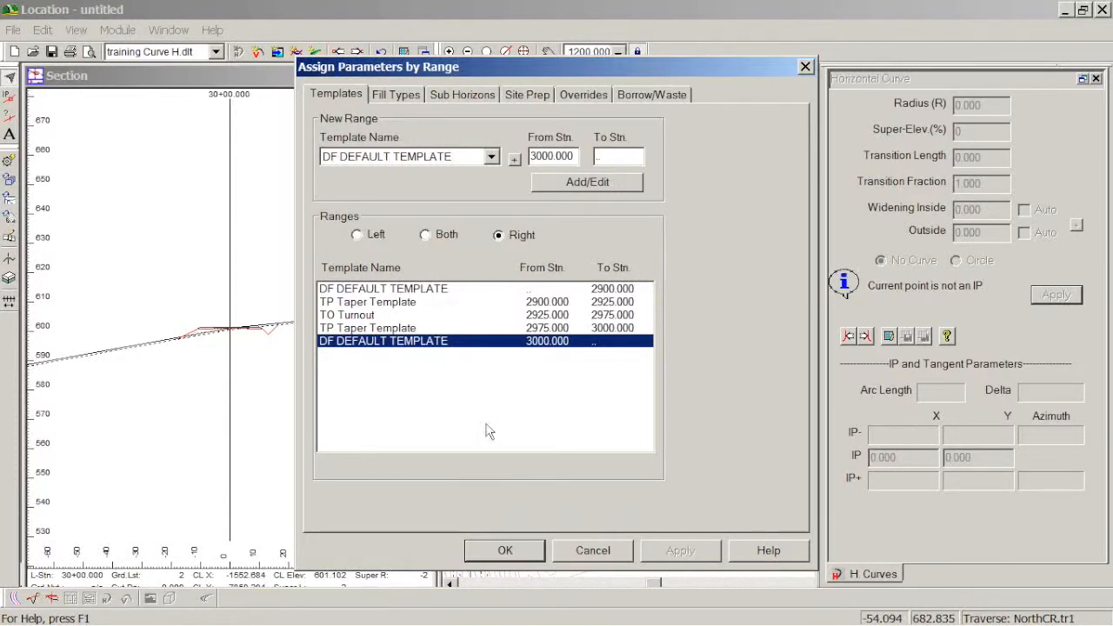
{"action": "left_click", "coordinate": [516, 554]}
{"action": "left_click", "coordinate": [540, 371]}
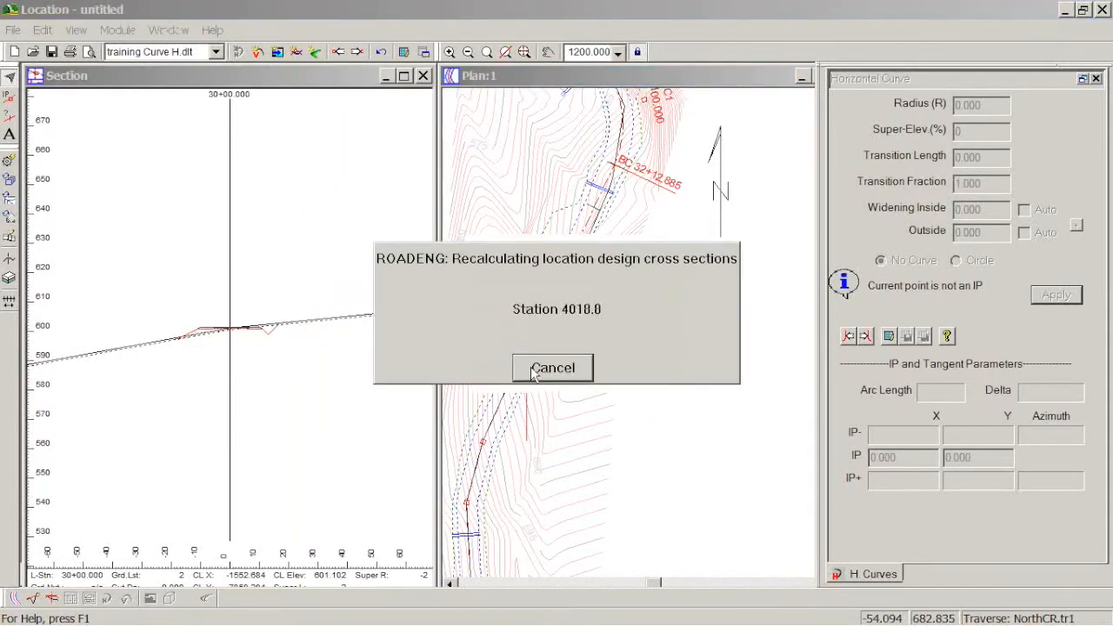
- Examine the turnout and its tapers in plan, and check the cross-section at station 29+60
{"action": "middle_click_drag", "start_coordinate": [519, 390], "coordinate": [555, 348]}
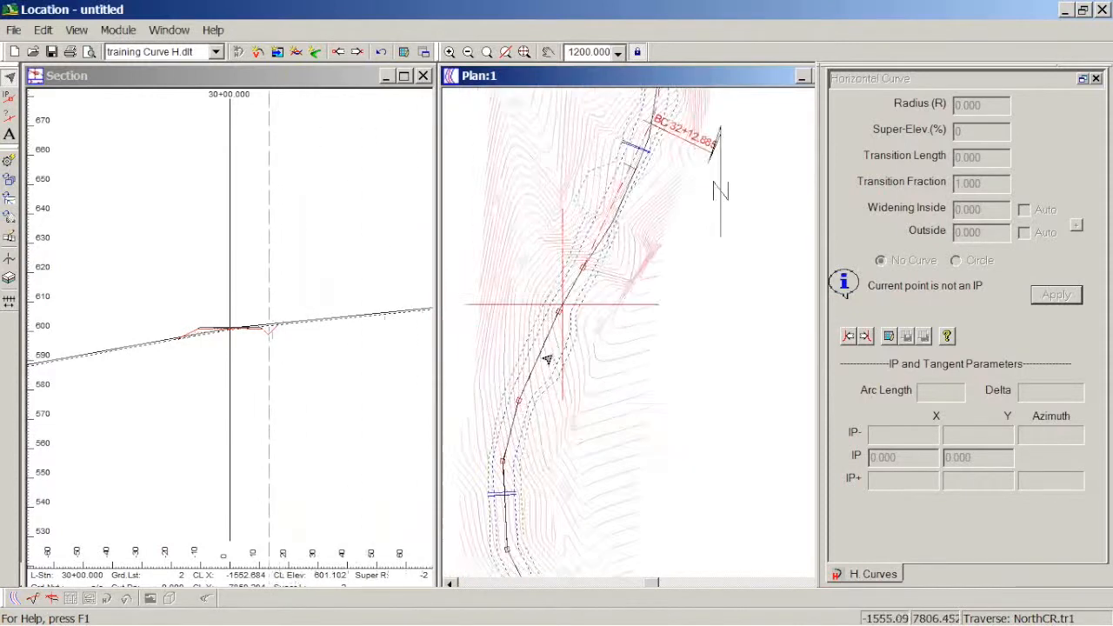
{"action": "scroll", "coordinate": [550, 352], "scroll_direction": "up", "scroll_amount": 1}
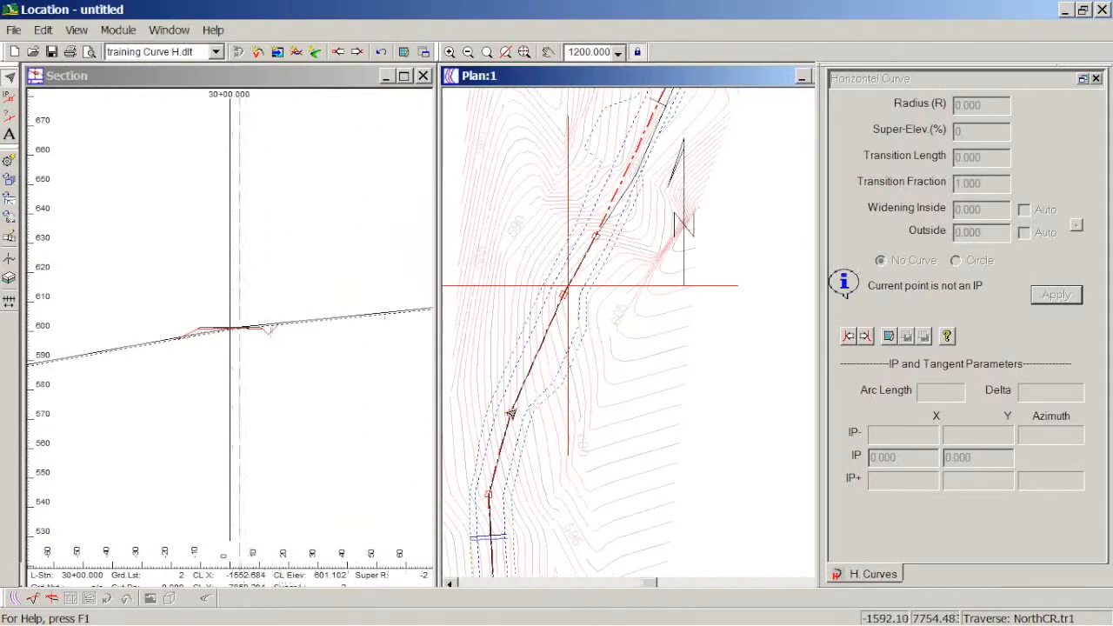
{"action": "scroll", "coordinate": [567, 330], "scroll_direction": "up", "scroll_amount": 1}
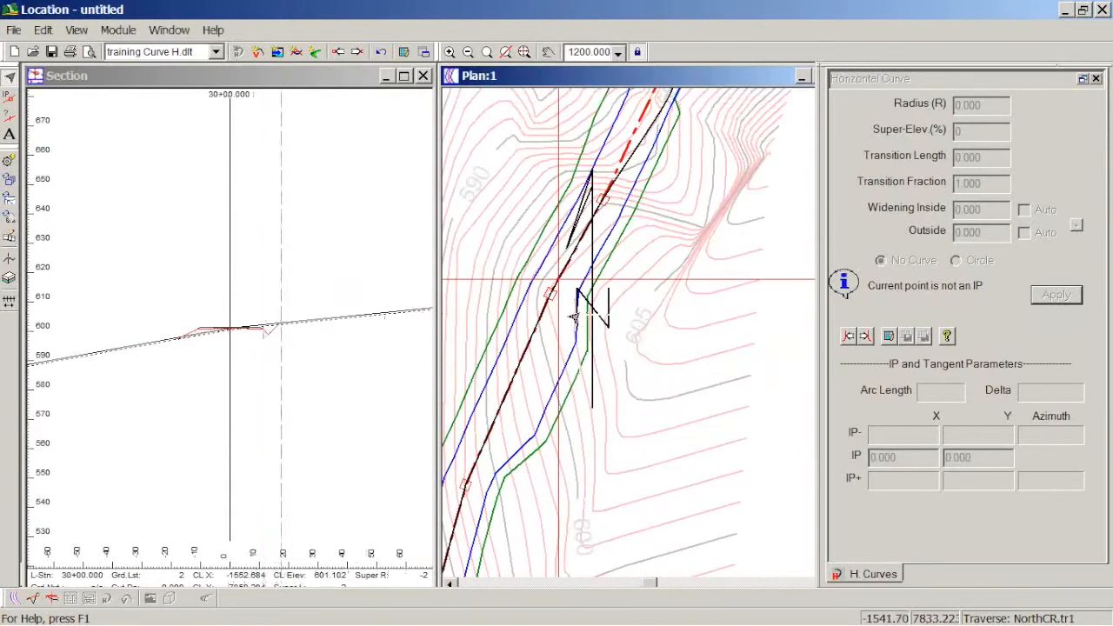
{"action": "scroll", "coordinate": [576, 322], "scroll_direction": "down", "scroll_amount": 1}
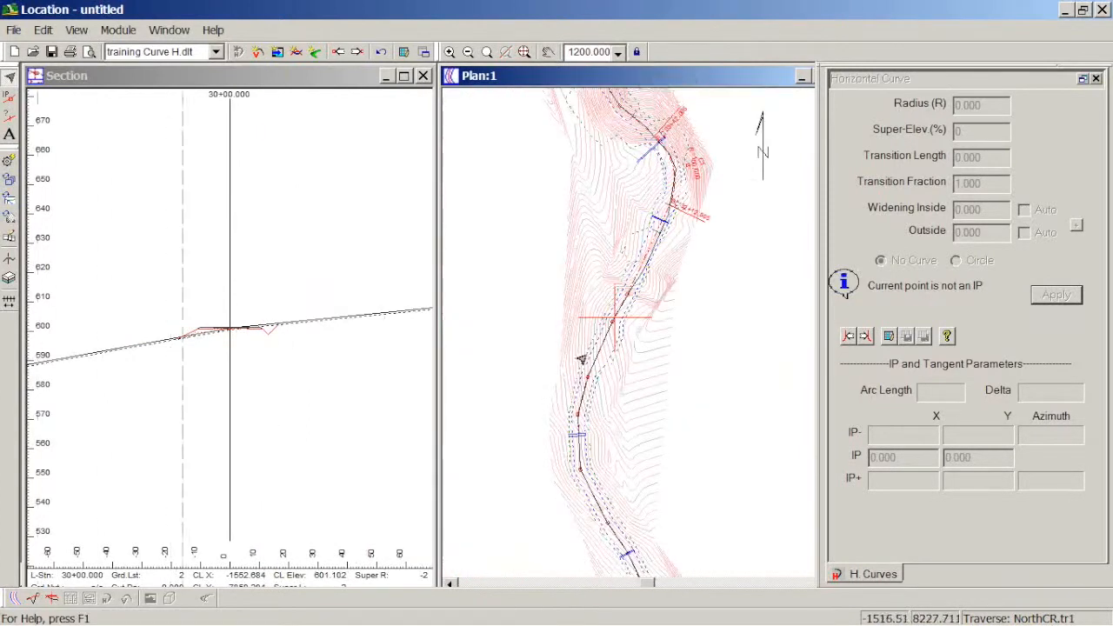
{"action": "scroll", "coordinate": [590, 384], "scroll_direction": "up", "scroll_amount": 1}
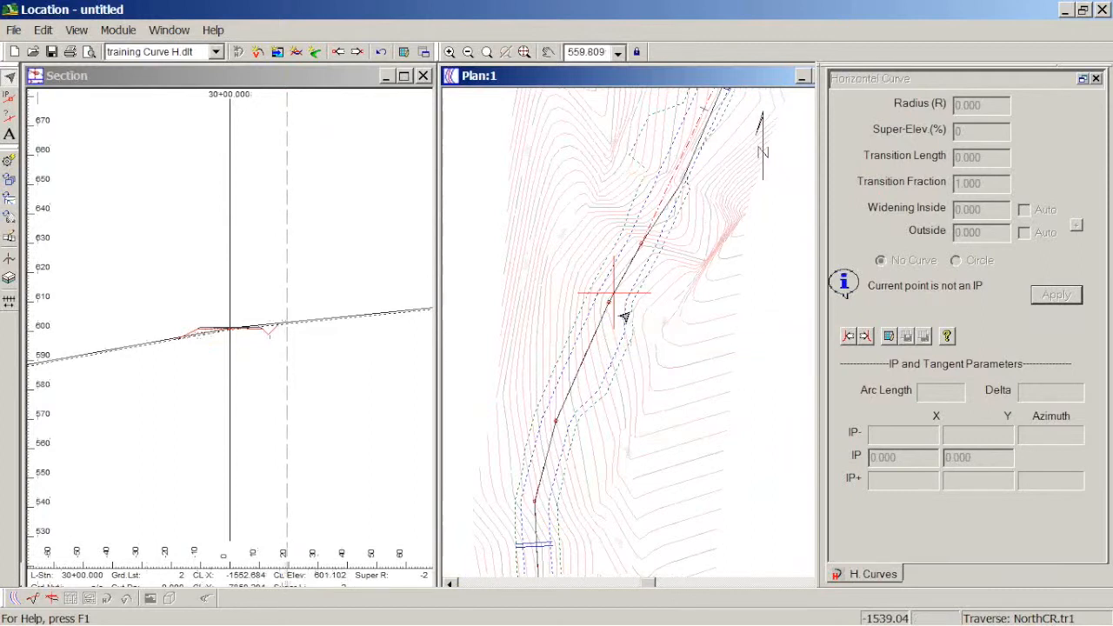
{"action": "left_click", "coordinate": [587, 345]}
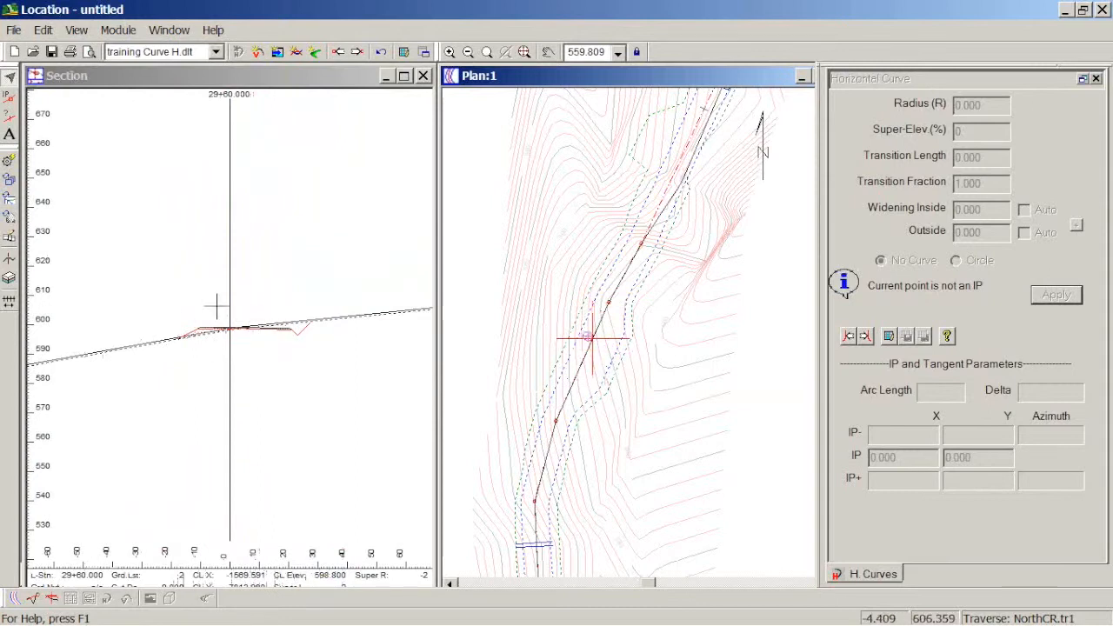
{"action": "mouse_move", "coordinate": [262, 372]}
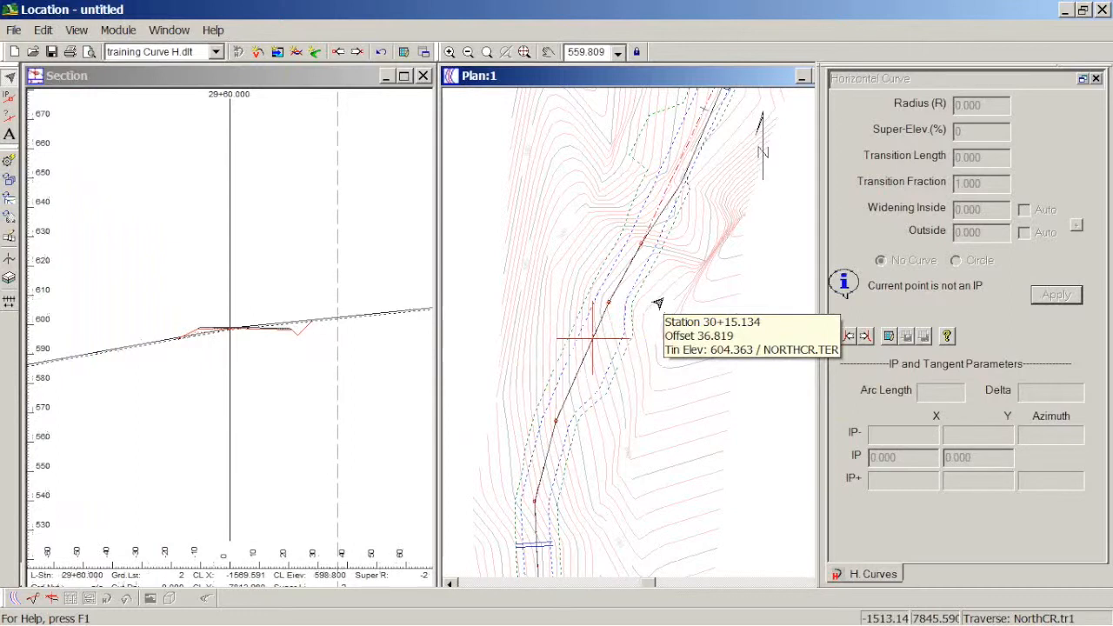
{"action": "middle_click_drag", "start_coordinate": [674, 222], "coordinate": [657, 270]}
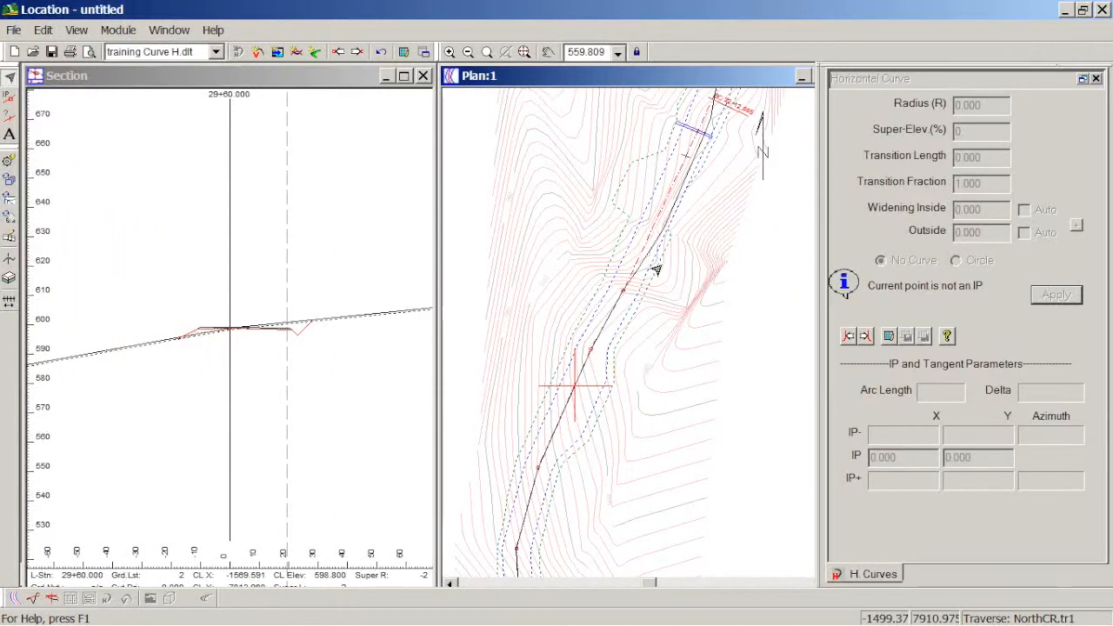
{"action": "mouse_move", "coordinate": [656, 271]}
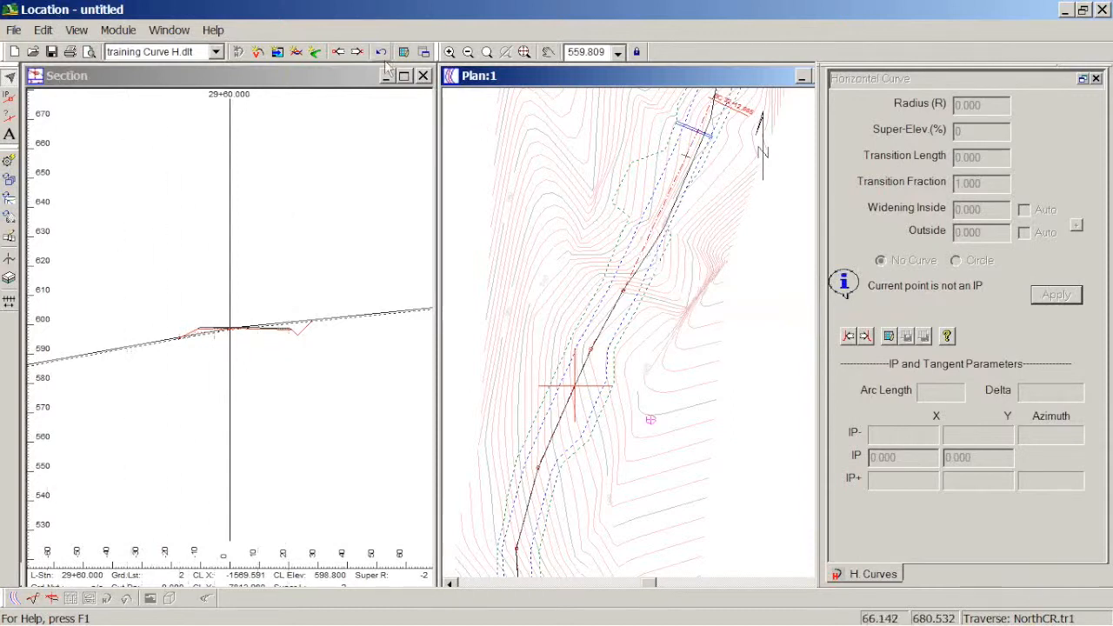
- Load the Training Profile.dlt screen layout and show the vertical curve settings
{"action": "left_click", "coordinate": [216, 52]}
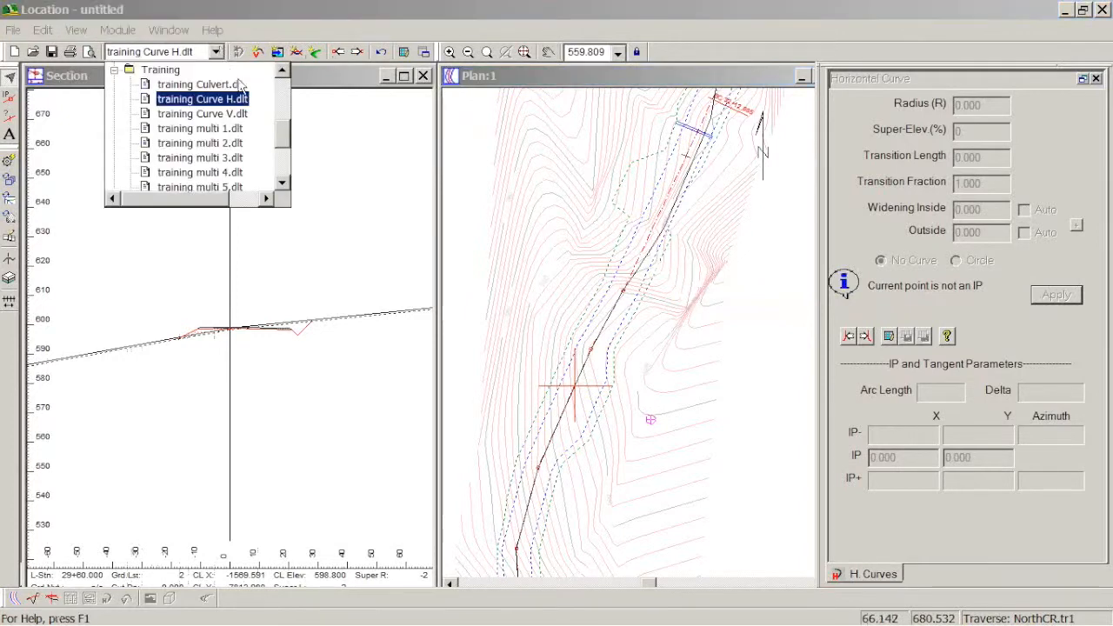
{"action": "left_click_drag", "start_coordinate": [280, 141], "coordinate": [283, 172]}
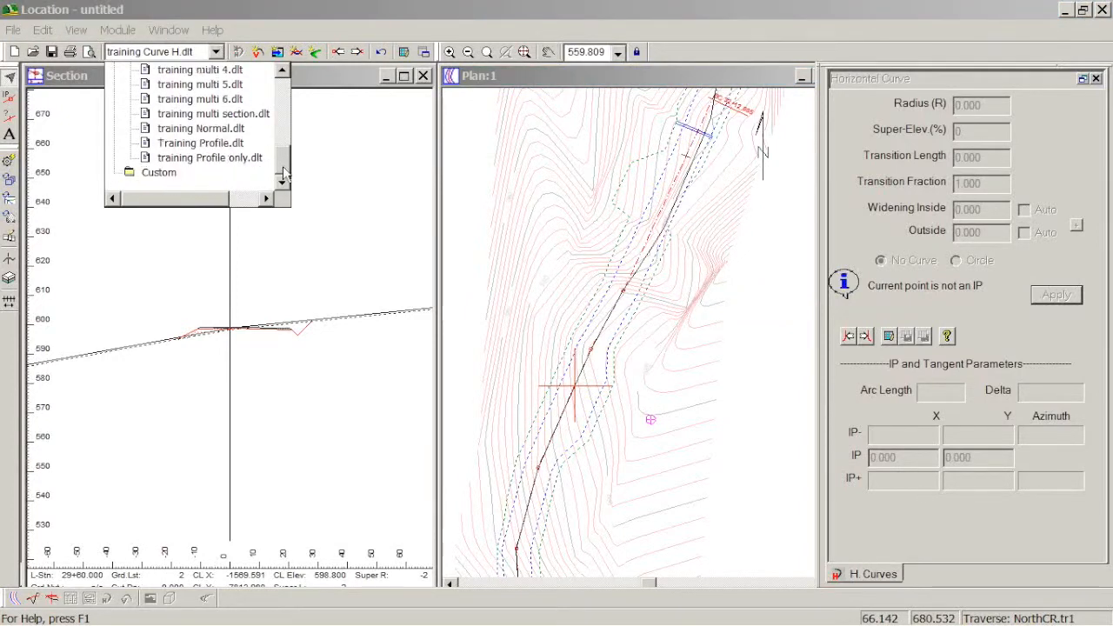
{"action": "left_click", "coordinate": [209, 143]}
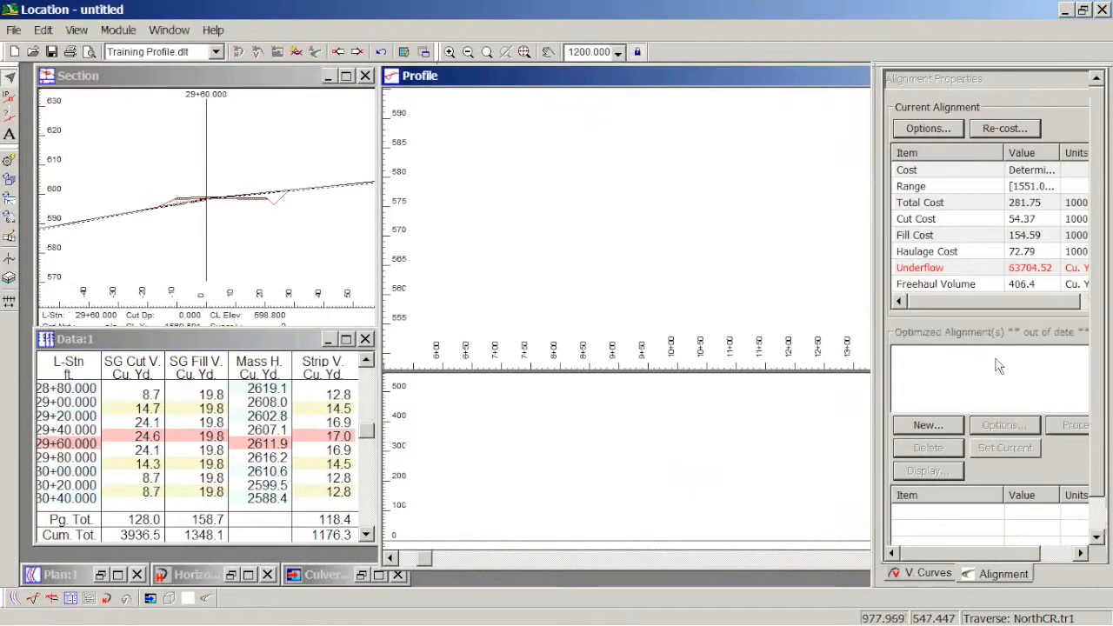
{"action": "left_click", "coordinate": [925, 573]}
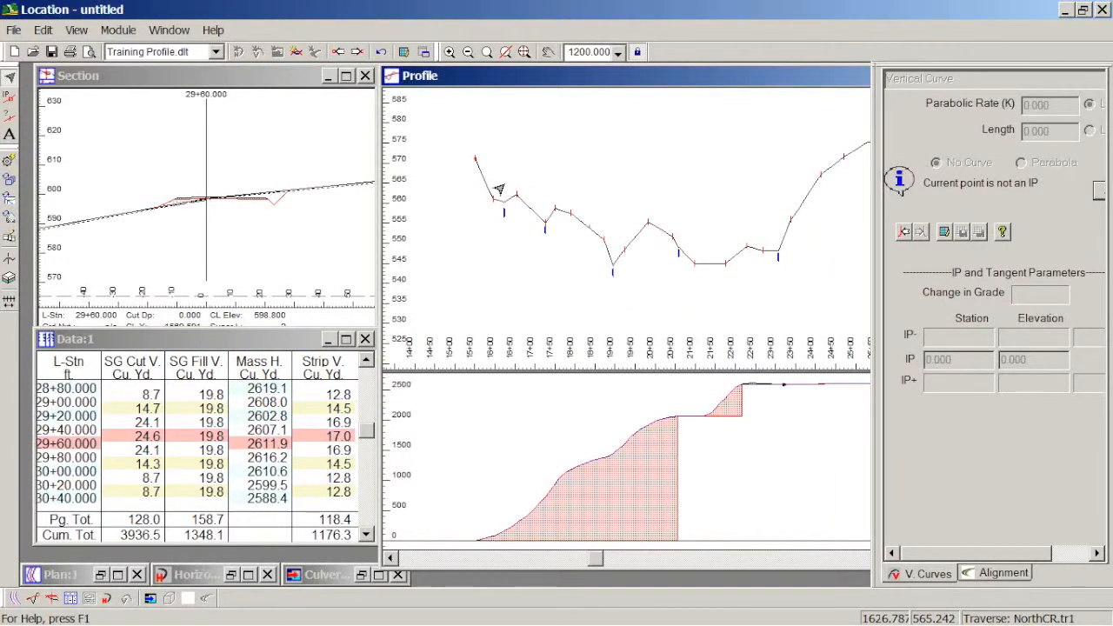
- Add a vertical IP after the profile's start point and adjust it to about station 2102, elevation 540.4
{"action": "right_click", "coordinate": [508, 185]}
{"action": "left_click", "coordinate": [557, 209]}
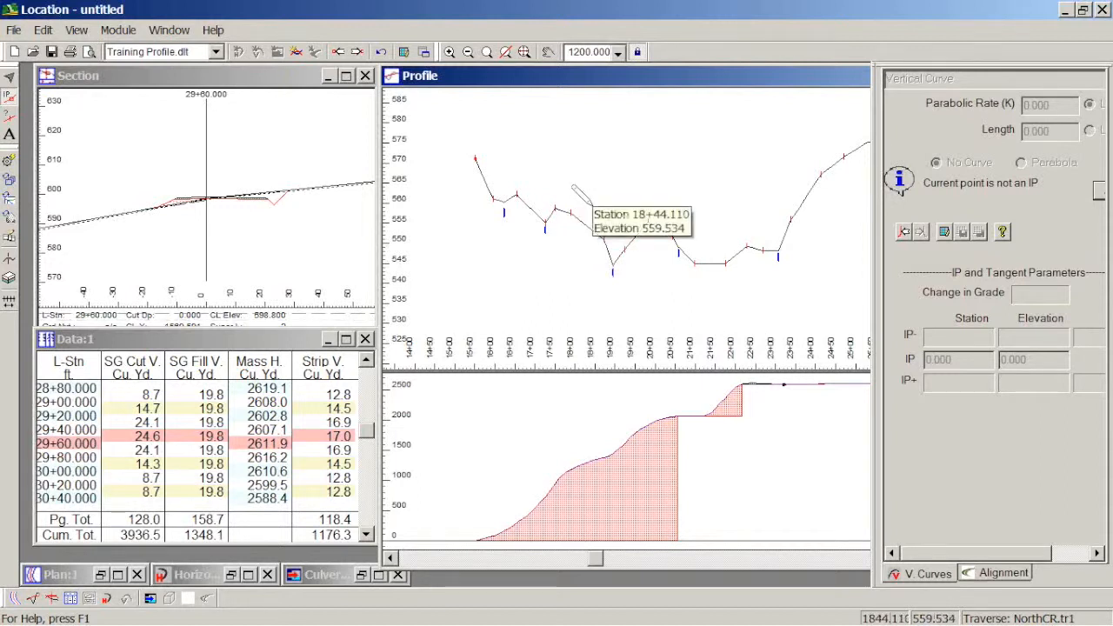
{"action": "left_click", "coordinate": [590, 204]}
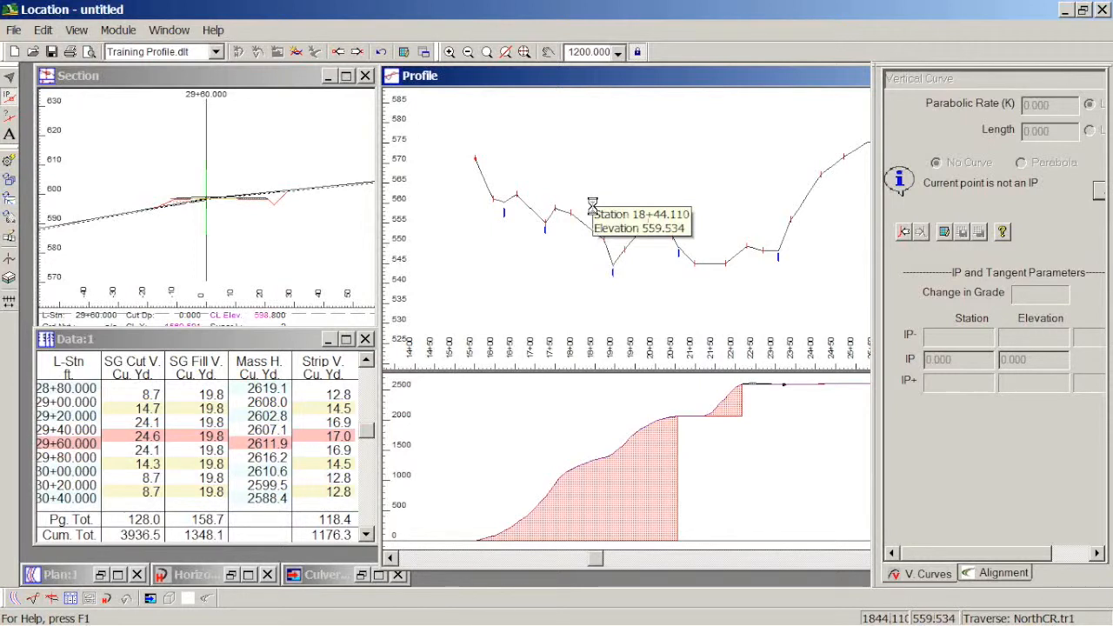
{"action": "left_click_drag", "start_coordinate": [592, 205], "coordinate": [701, 263]}
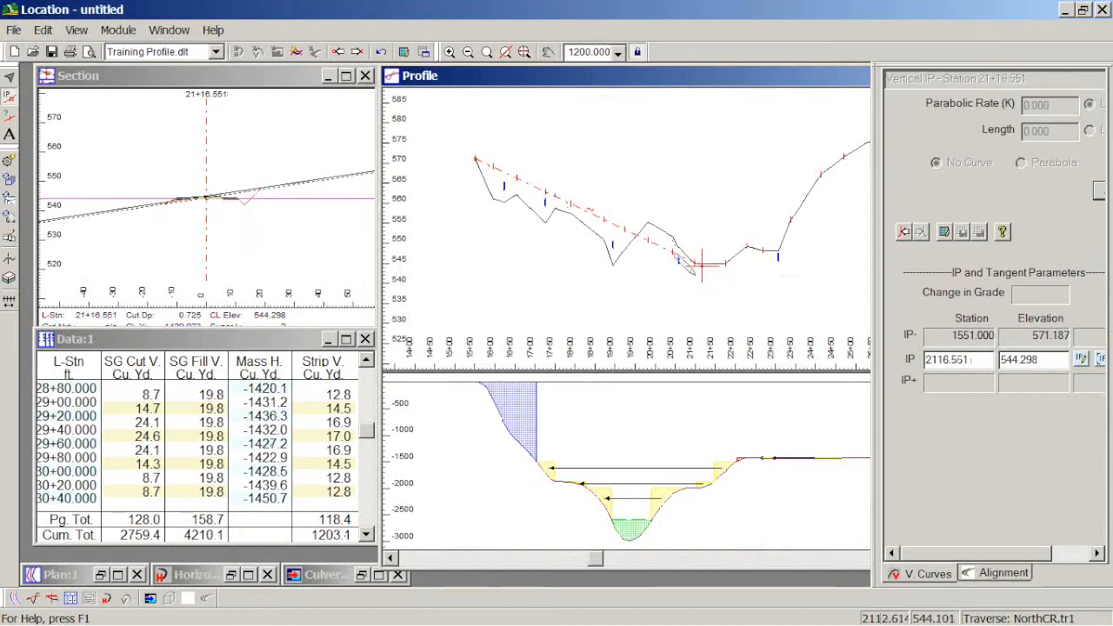
{"action": "middle_click_drag", "start_coordinate": [658, 295], "coordinate": [638, 224]}
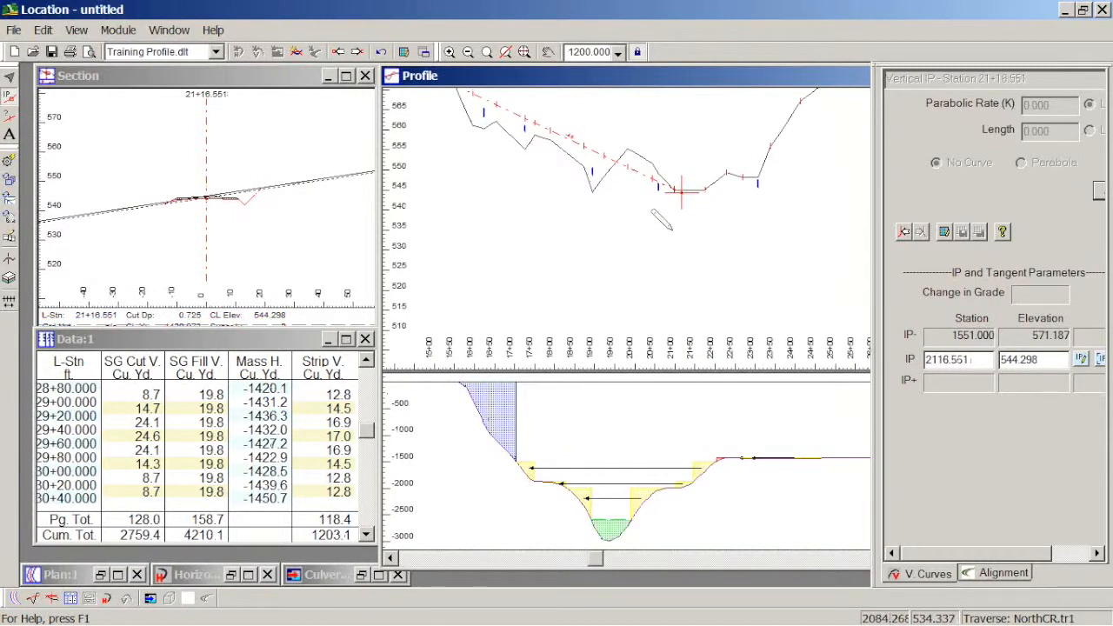
{"action": "left_click_drag", "start_coordinate": [680, 193], "coordinate": [658, 251]}
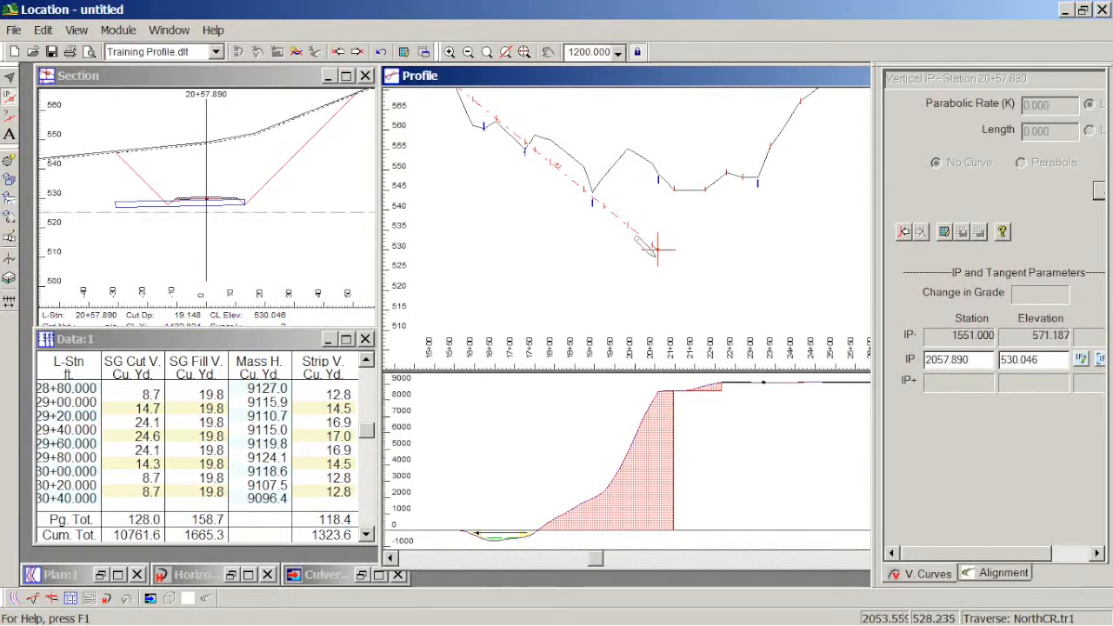
{"action": "left_click_drag", "start_coordinate": [658, 248], "coordinate": [675, 208]}
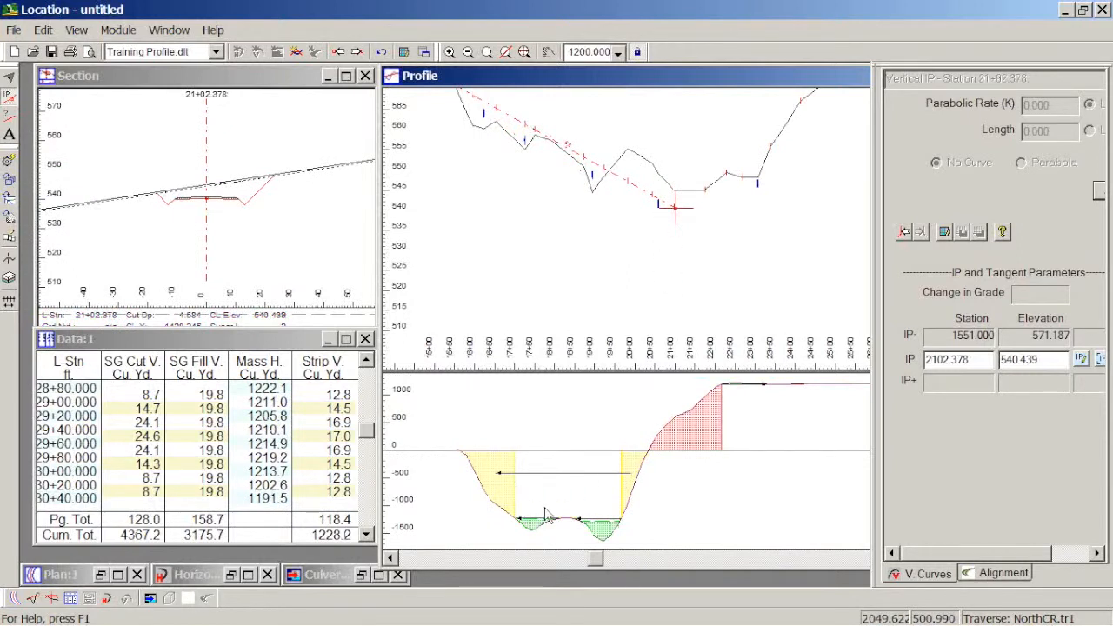
- Add the next vertical IP near the crest at about station 3022, elevation 597.0
{"action": "middle_click_drag", "start_coordinate": [779, 257], "coordinate": [578, 301]}
{"action": "scroll", "coordinate": [577, 301], "scroll_direction": "down", "scroll_amount": 3}
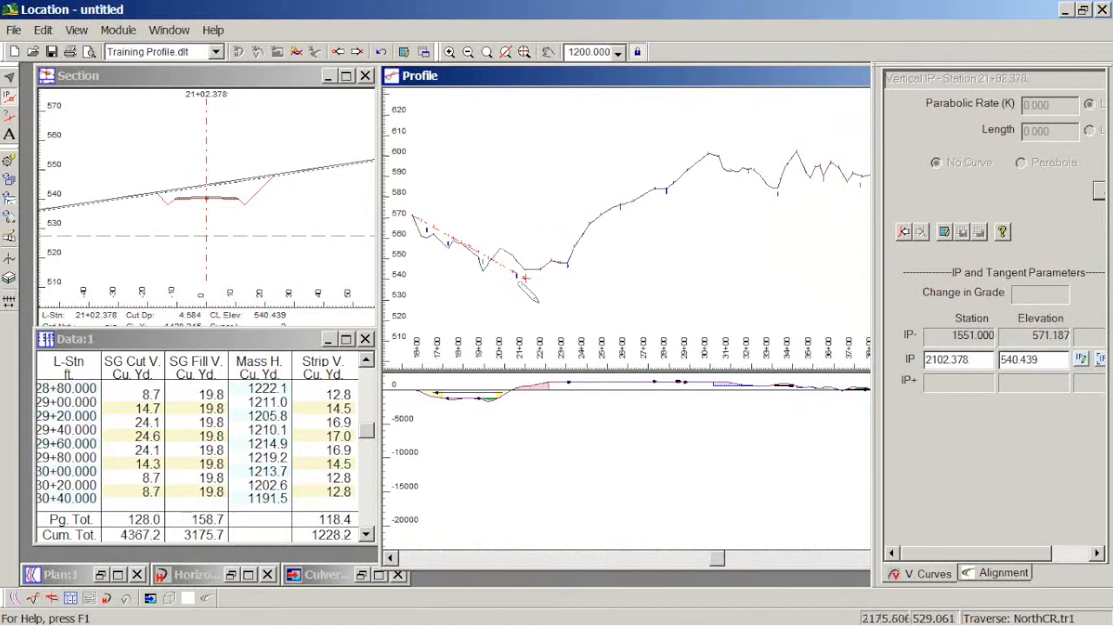
{"action": "middle_click_drag", "start_coordinate": [532, 296], "coordinate": [574, 326]}
{"action": "scroll", "coordinate": [574, 313], "scroll_direction": "up", "scroll_amount": 2}
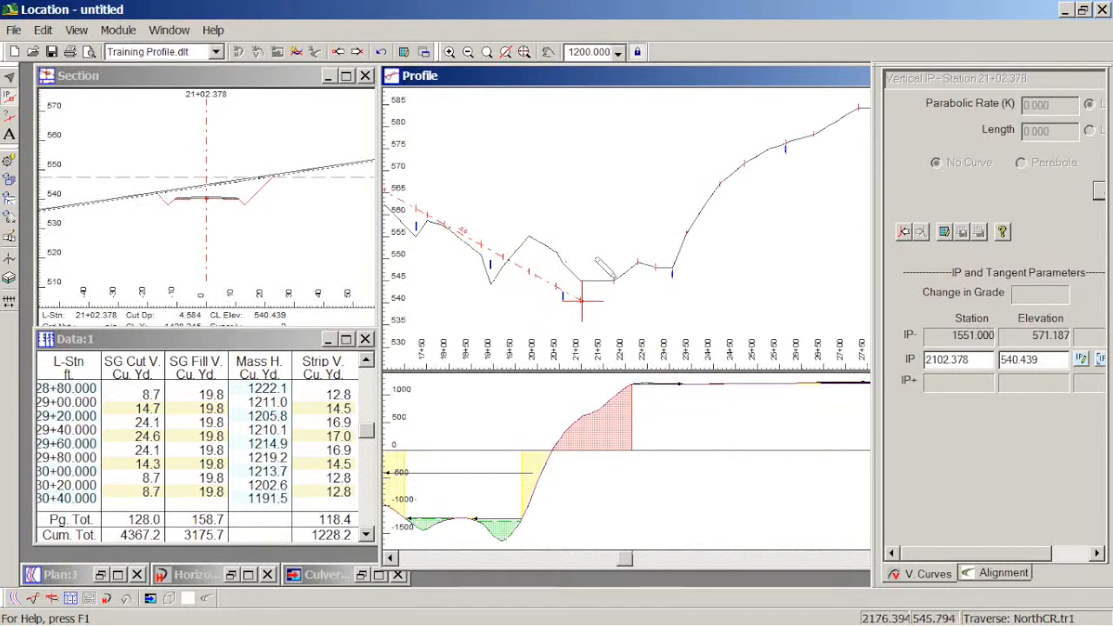
{"action": "middle_click_drag", "start_coordinate": [680, 246], "coordinate": [509, 262]}
{"action": "scroll", "coordinate": [512, 260], "scroll_direction": "down", "scroll_amount": 3}
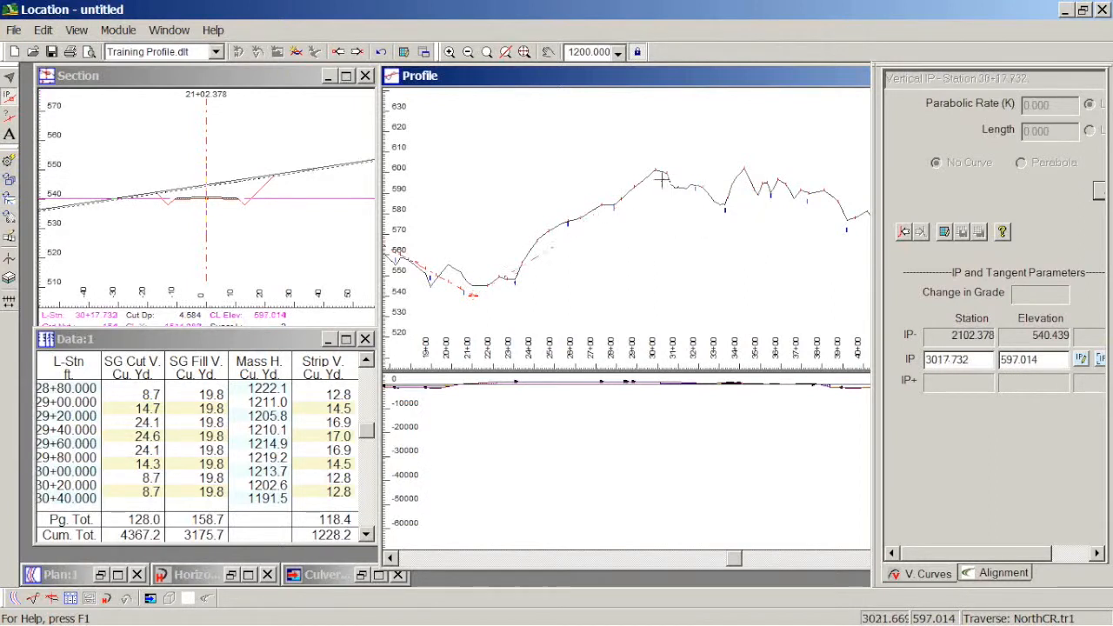
{"action": "left_click", "coordinate": [660, 180]}
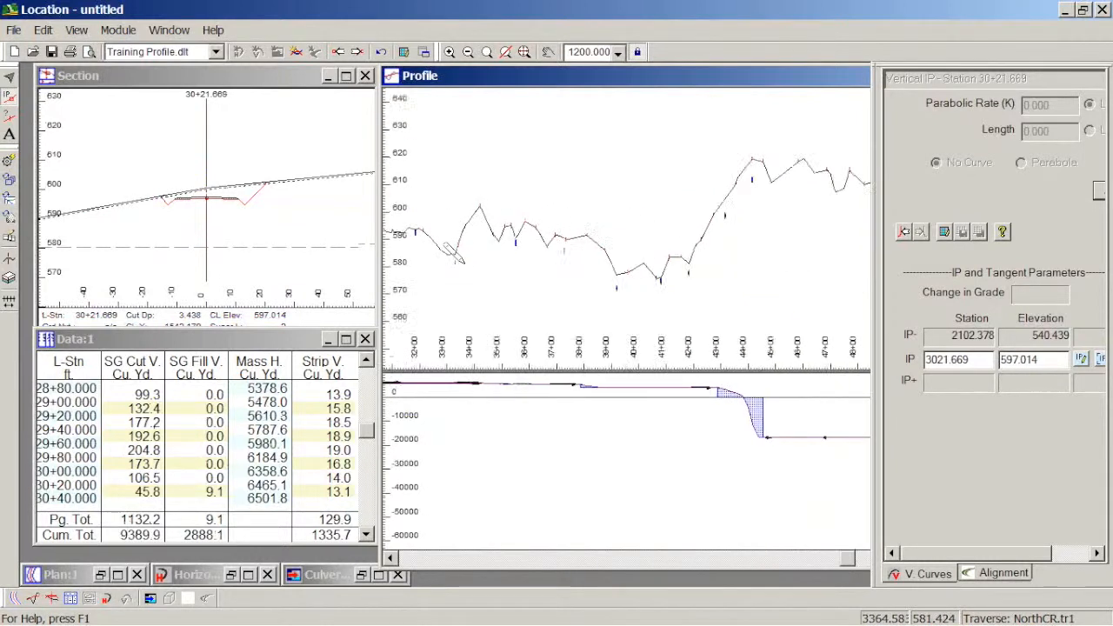
- Move the crest IP to about station 3013, elevation 599.6, and the preceding low IP to about station 2137, elevation 540.8
{"action": "middle_click_drag", "start_coordinate": [450, 247], "coordinate": [633, 253]}
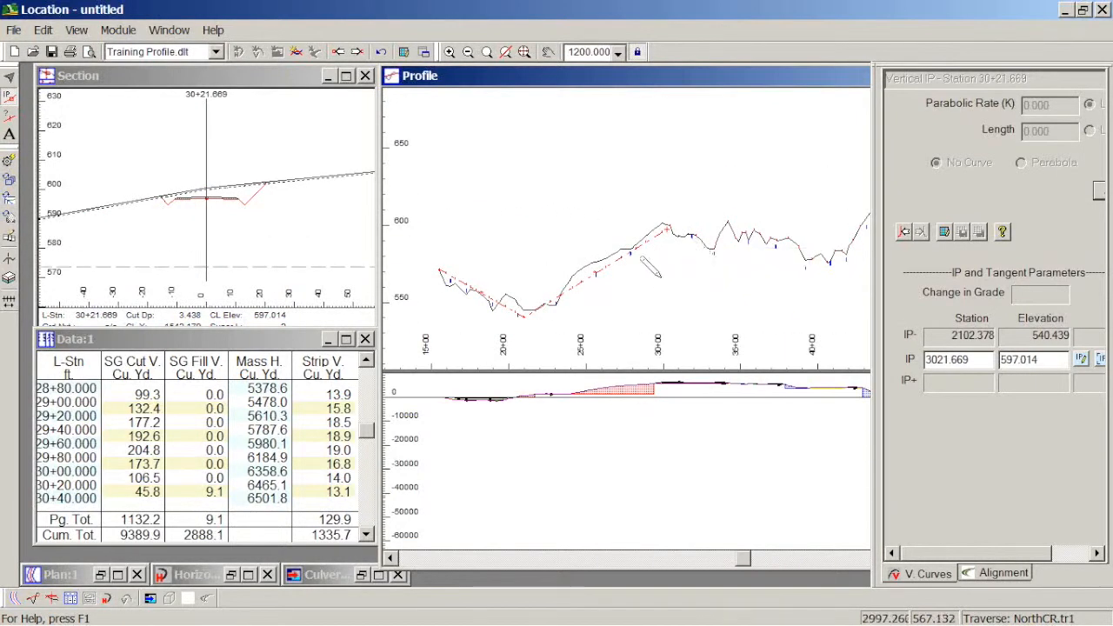
{"action": "middle_click_drag", "start_coordinate": [593, 295], "coordinate": [612, 309]}
{"action": "scroll", "coordinate": [612, 309], "scroll_direction": "up", "scroll_amount": 2}
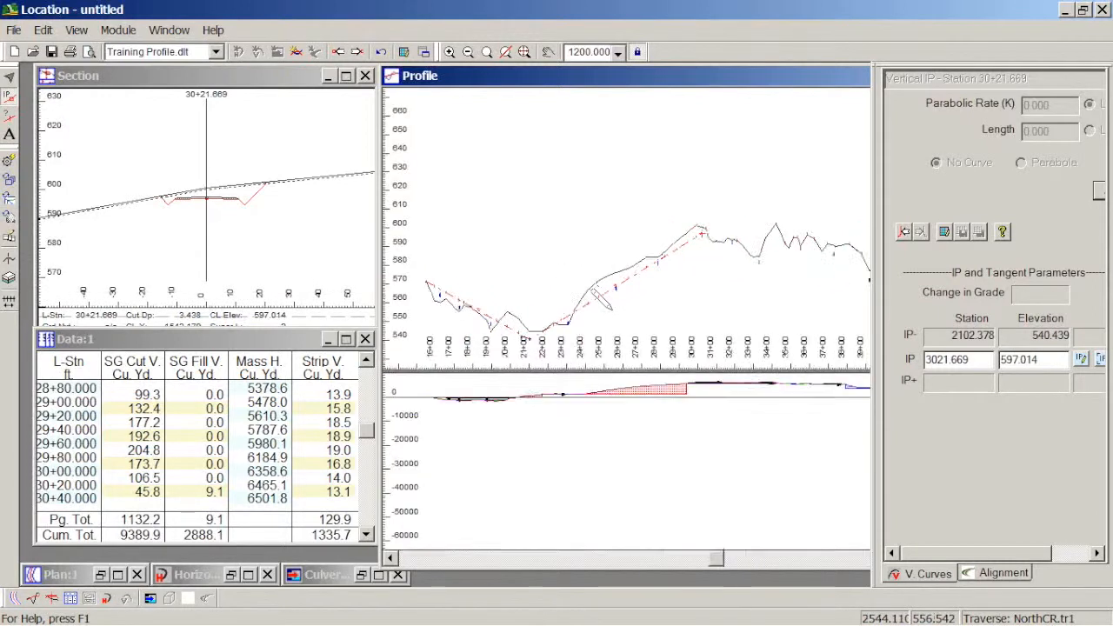
{"action": "scroll", "coordinate": [612, 310], "scroll_direction": "up", "scroll_amount": 3}
{"action": "left_click_drag", "start_coordinate": [770, 175], "coordinate": [767, 163]}
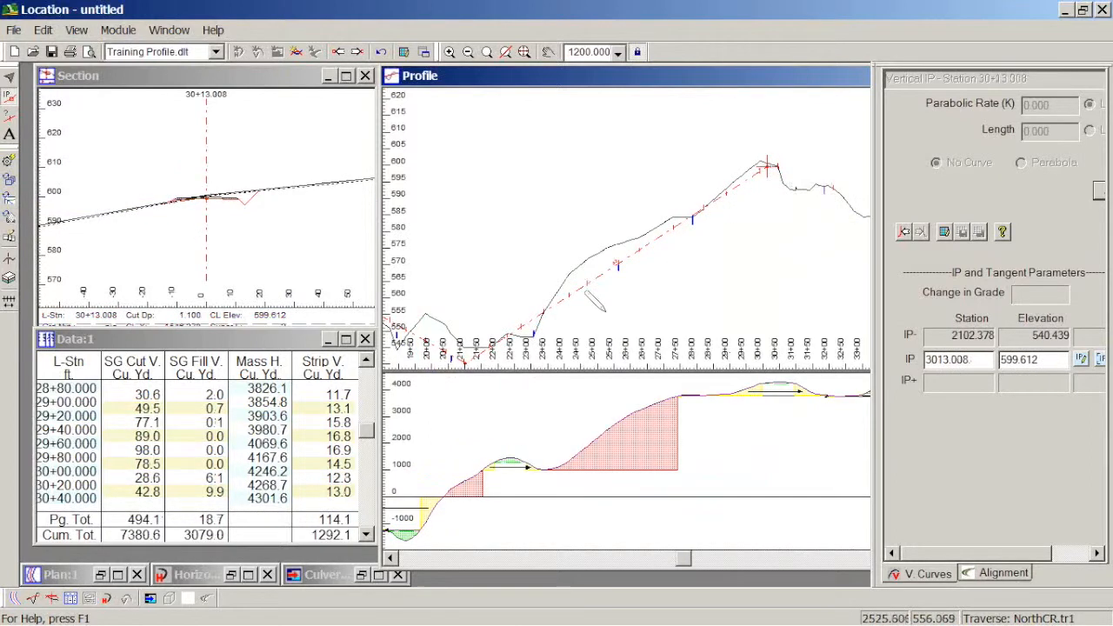
{"action": "middle_click_drag", "start_coordinate": [562, 323], "coordinate": [652, 294]}
{"action": "mouse_move", "coordinate": [556, 333]}
{"action": "left_mouse_down"}
{"action": "mouse_move", "coordinate": [565, 321]}
{"action": "mouse_move", "coordinate": [567, 333]}
{"action": "left_mouse_up"}
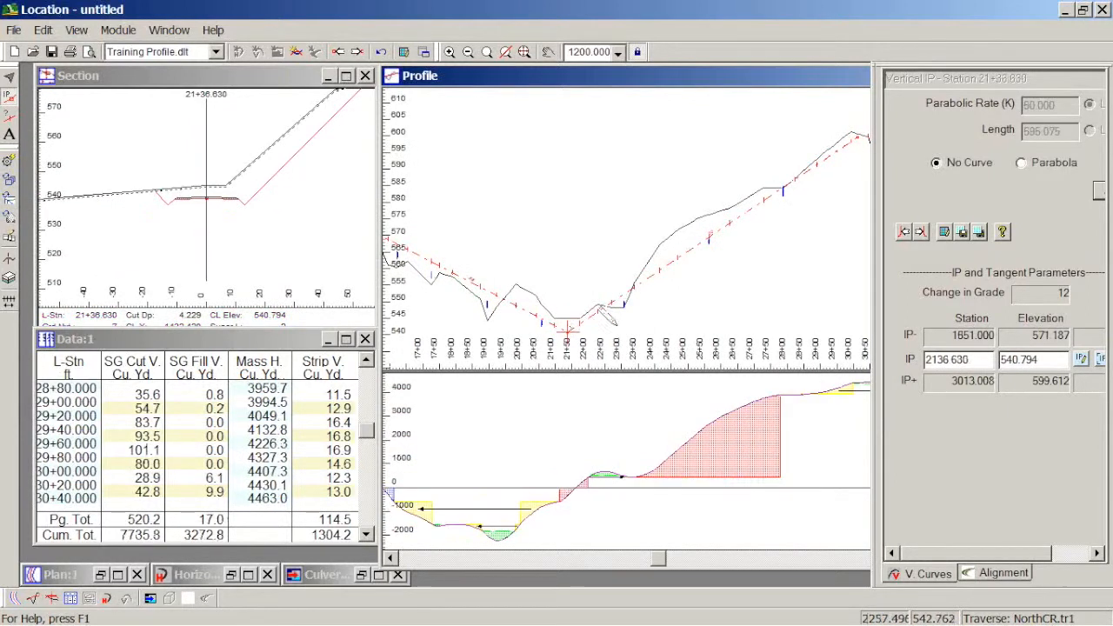
- Add a vertical IP in the next valley and adjust it to about station 4063, elevation 582.2
{"action": "middle_click_drag", "start_coordinate": [760, 296], "coordinate": [546, 318]}
{"action": "middle_click_drag", "start_coordinate": [713, 207], "coordinate": [566, 201]}
{"action": "left_click_drag", "start_coordinate": [597, 219], "coordinate": [848, 228]}
{"action": "middle_click_drag", "start_coordinate": [771, 241], "coordinate": [496, 229]}
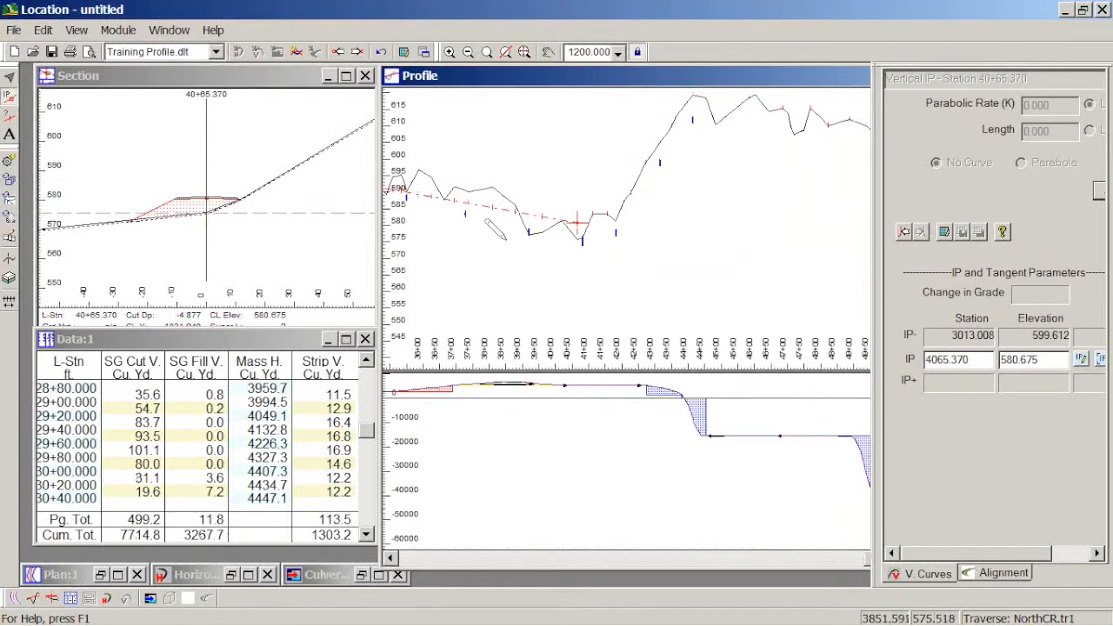
{"action": "left_click_drag", "start_coordinate": [578, 222], "coordinate": [576, 218]}
- Add a vertical IP near the top of the steep rise at about station 4445, elevation 614.9
{"action": "middle_click_drag", "start_coordinate": [697, 185], "coordinate": [629, 242]}
{"action": "left_click_drag", "start_coordinate": [600, 203], "coordinate": [634, 166]}
{"action": "scroll", "coordinate": [565, 226], "scroll_direction": "up", "scroll_amount": 3}
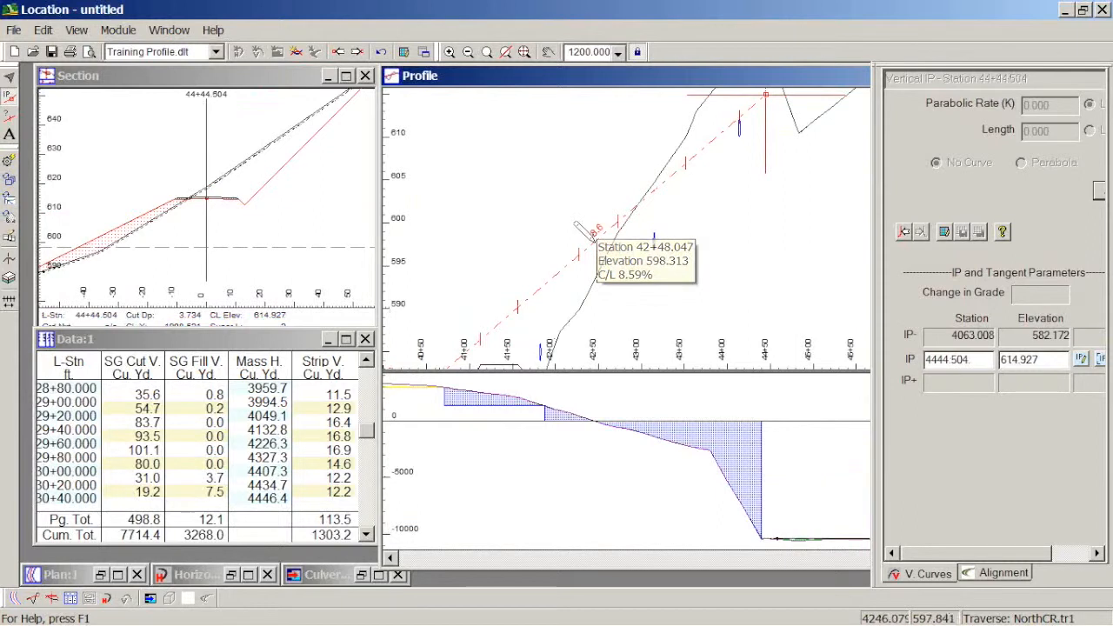
{"action": "middle_click_drag", "start_coordinate": [729, 245], "coordinate": [505, 252]}
{"action": "scroll", "coordinate": [504, 252], "scroll_direction": "down", "scroll_amount": 1}
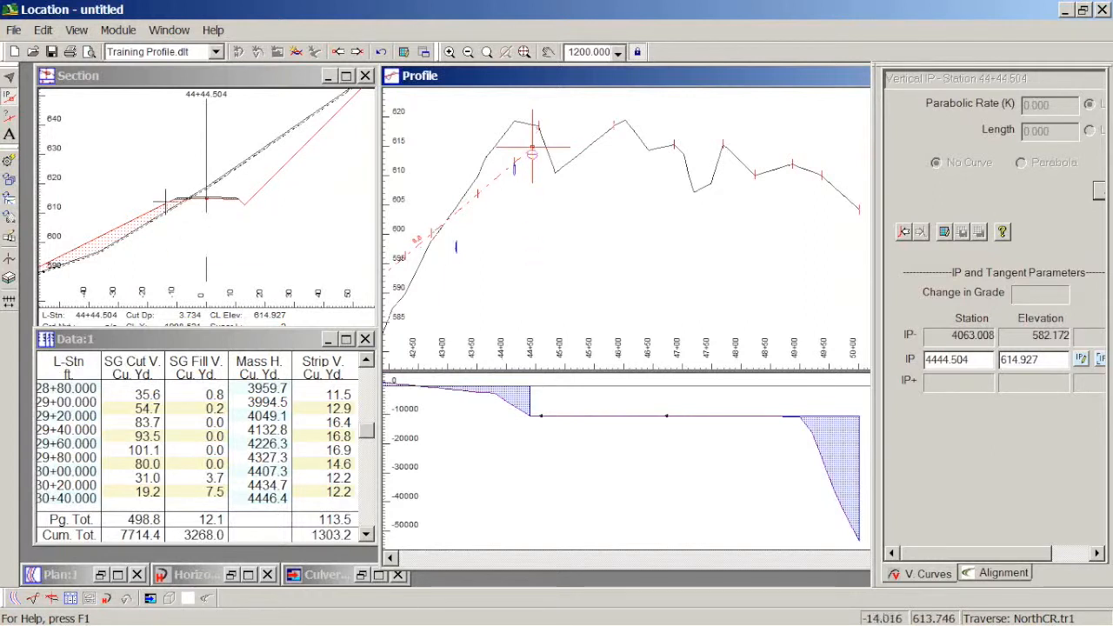
- Set both the cut and fill slopes of the Glacial Till ground type to 1/3:1 and accept the change
{"action": "left_click", "coordinate": [43, 31]}
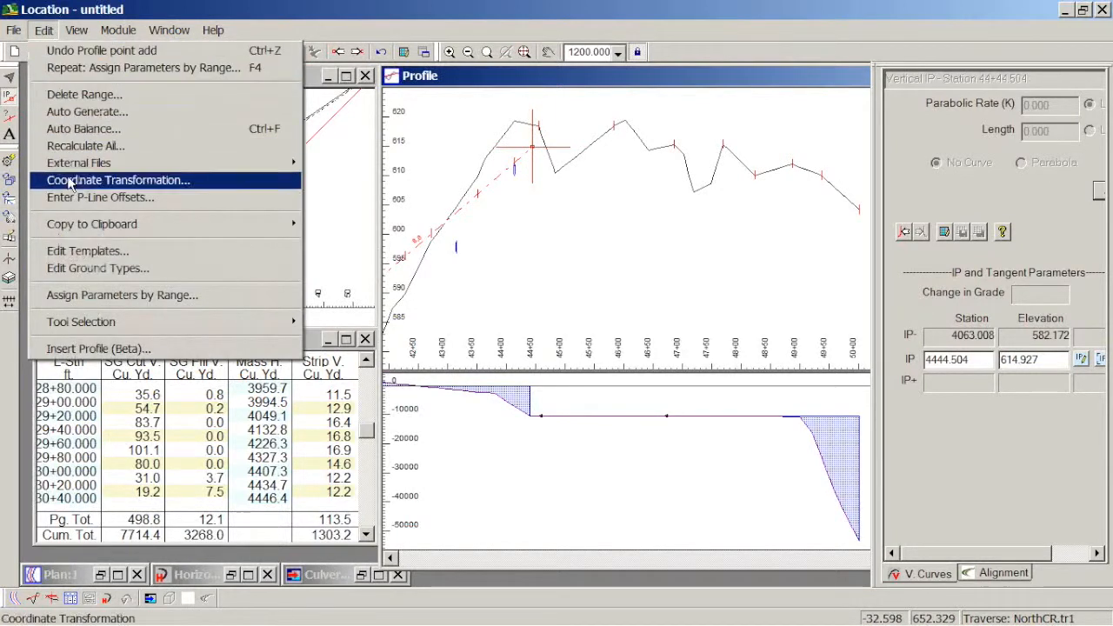
{"action": "left_click", "coordinate": [108, 268]}
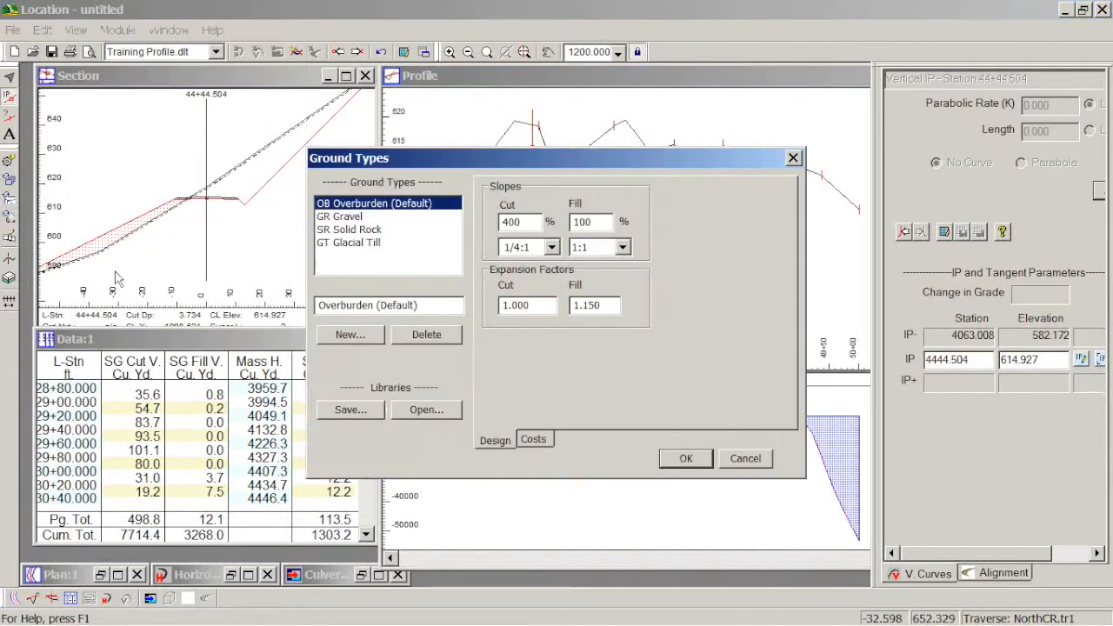
{"action": "left_click", "coordinate": [366, 245]}
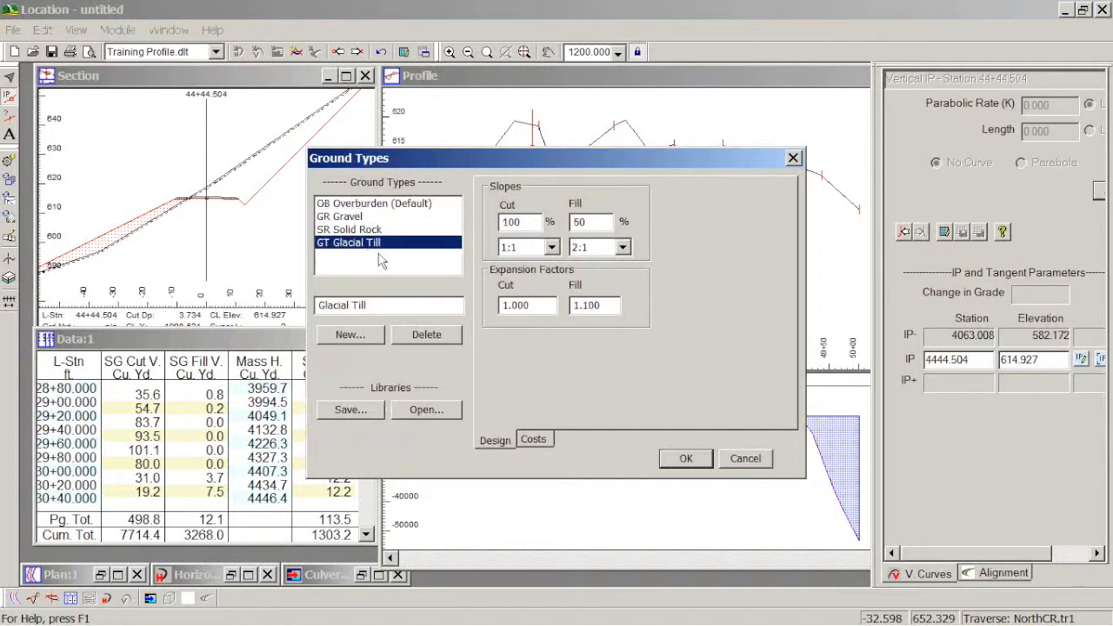
{"action": "left_click", "coordinate": [552, 248]}
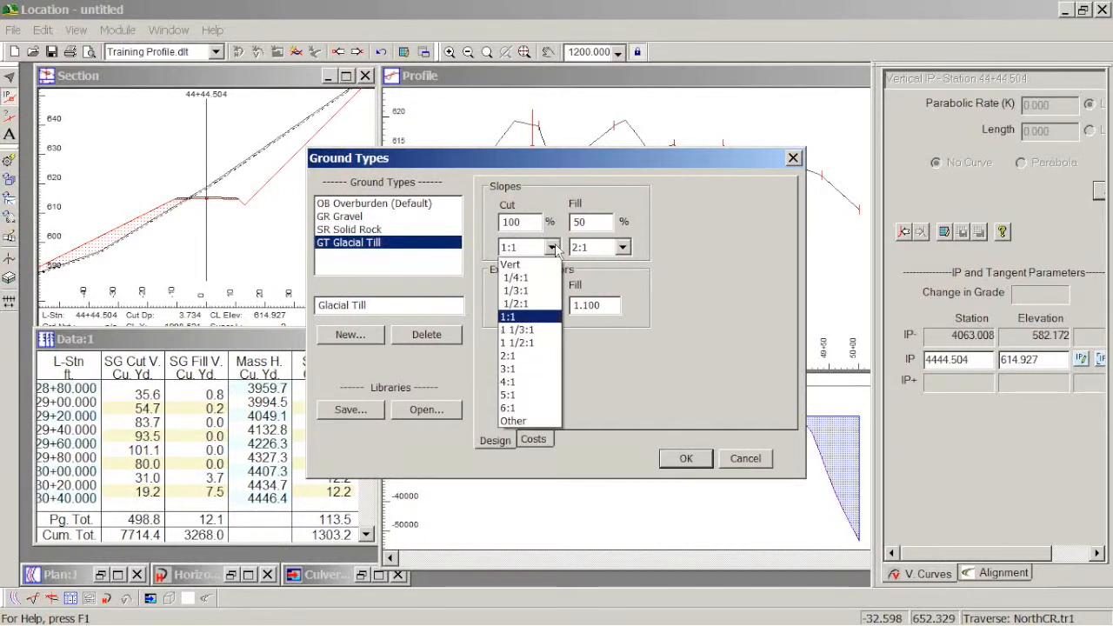
{"action": "left_click", "coordinate": [537, 298]}
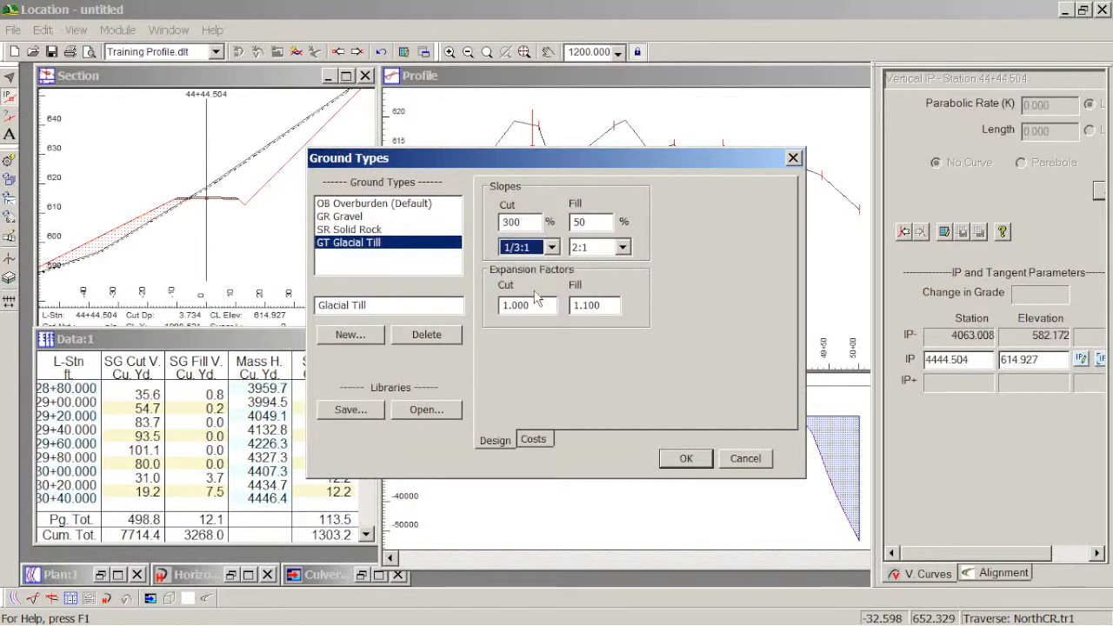
{"action": "left_click", "coordinate": [623, 247]}
{"action": "left_click", "coordinate": [597, 297]}
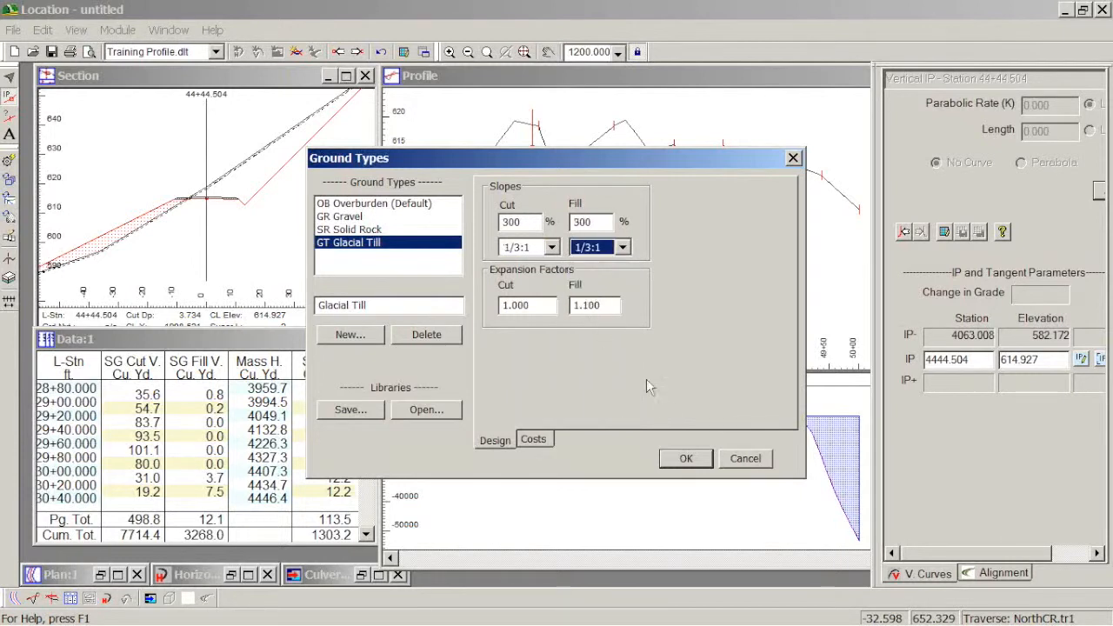
{"action": "left_click", "coordinate": [679, 461]}
{"action": "left_click", "coordinate": [532, 368]}
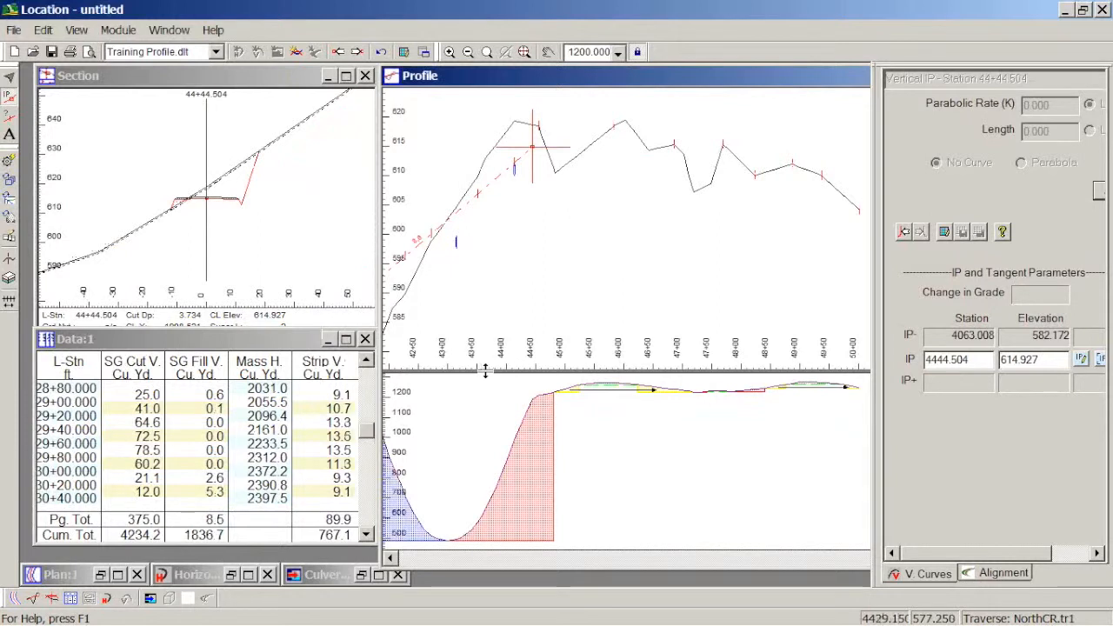
- Add a vertical IP at the profile's end, about station 5001, elevation 605.3, and raise the previous IP to about elevation 616.0
{"action": "scroll", "coordinate": [510, 250], "scroll_direction": "down", "scroll_amount": 3}
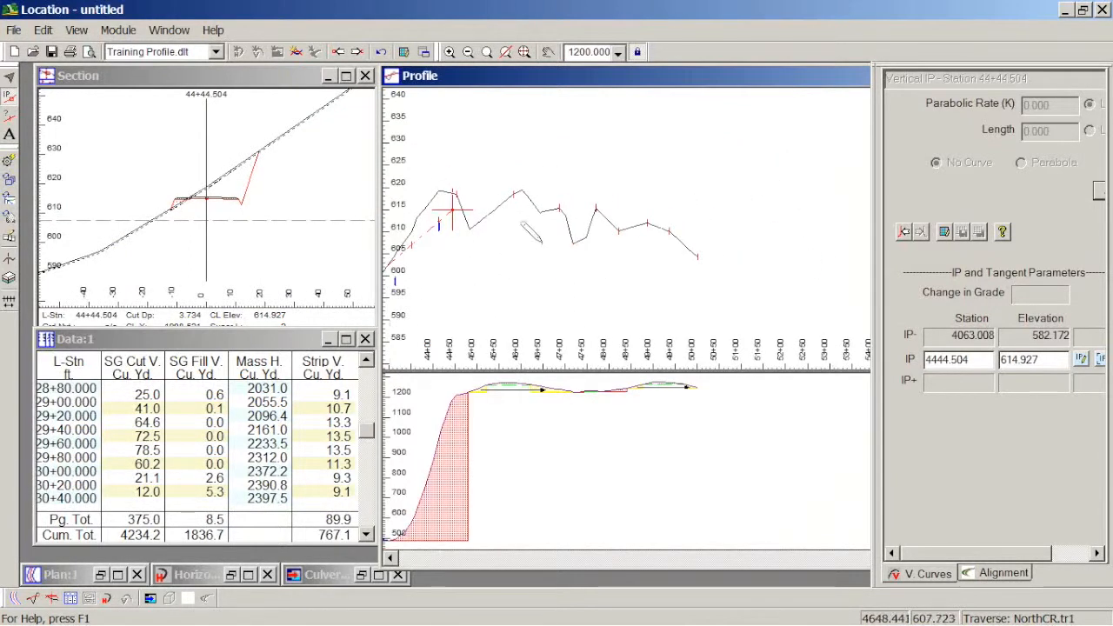
{"action": "left_click", "coordinate": [697, 252]}
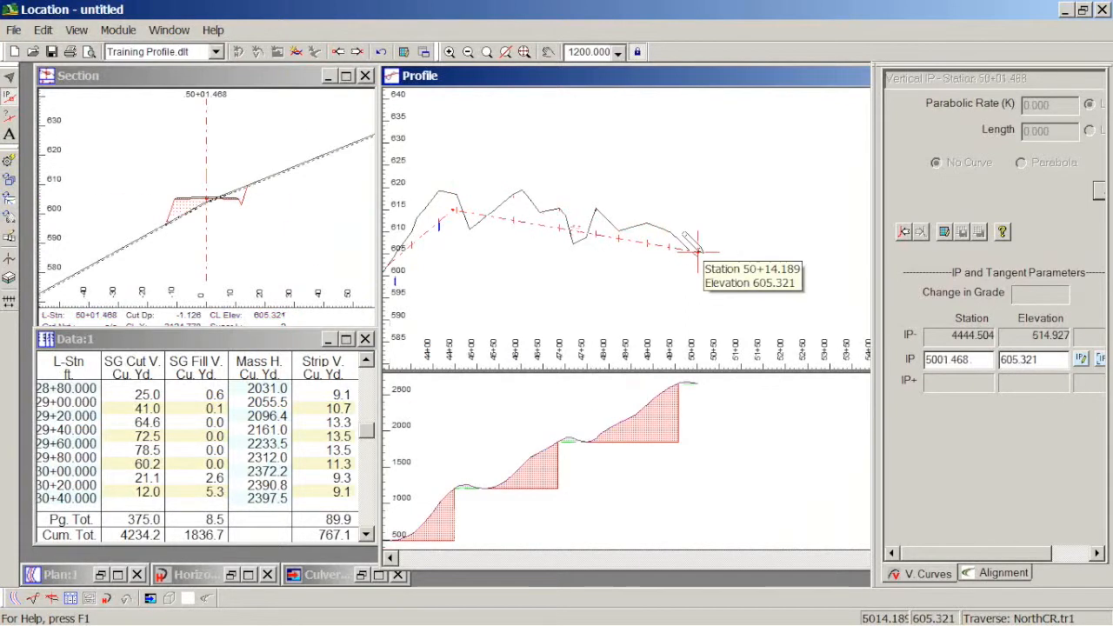
{"action": "middle_click_drag", "start_coordinate": [503, 254], "coordinate": [594, 275]}
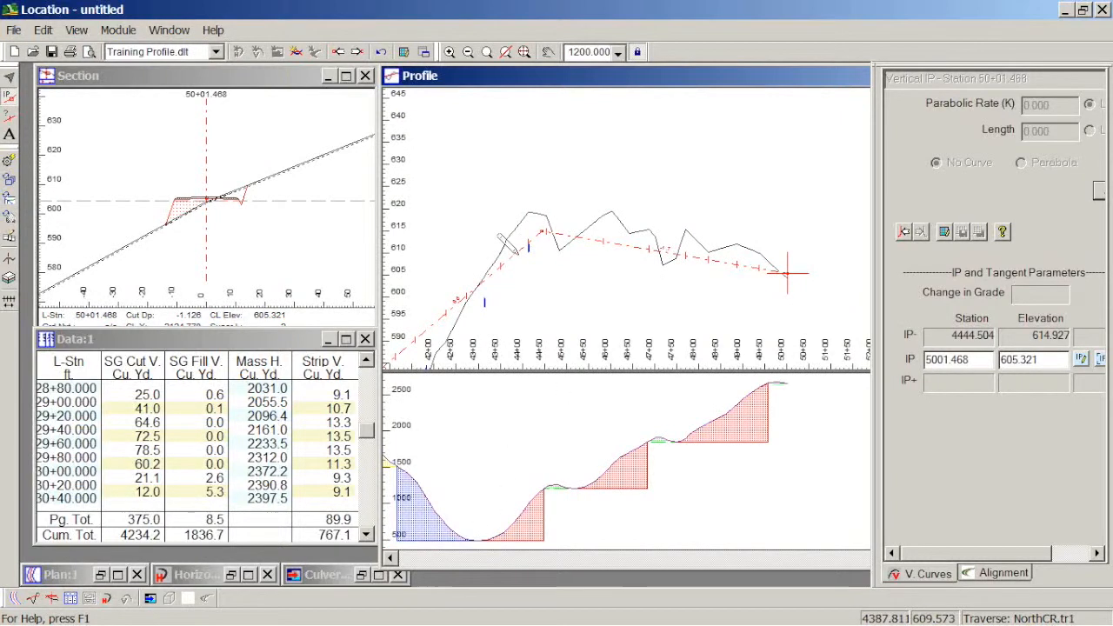
{"action": "left_click_drag", "start_coordinate": [540, 232], "coordinate": [541, 226]}
- Lower the valley IP before the steep rise to about station 4083, elevation 573.7
{"action": "middle_click_drag", "start_coordinate": [476, 300], "coordinate": [648, 165]}
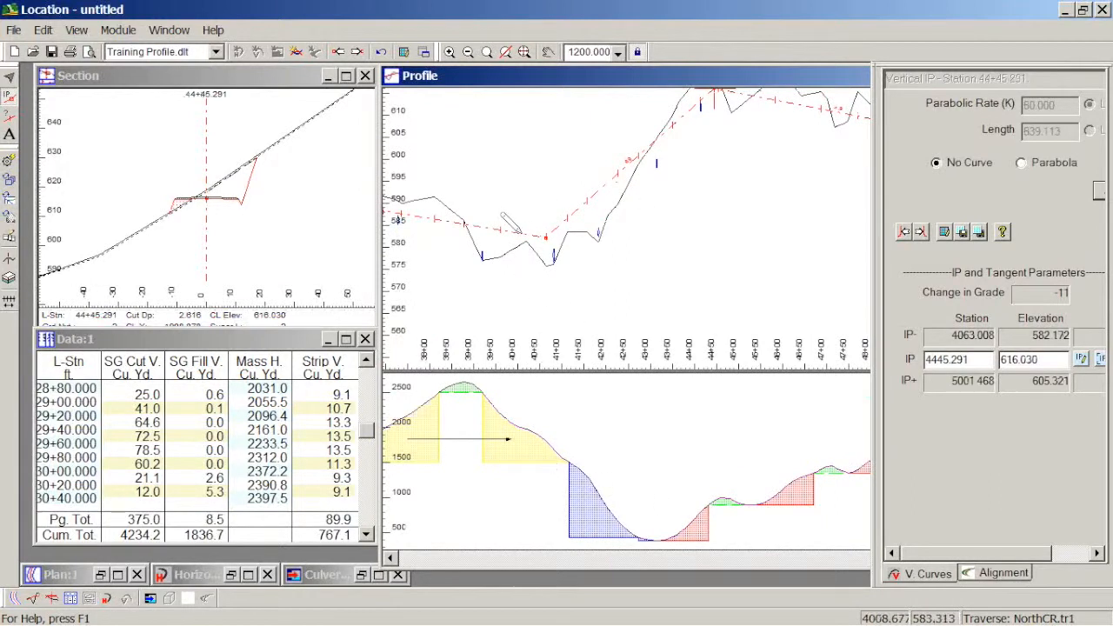
{"action": "left_click_drag", "start_coordinate": [537, 234], "coordinate": [552, 277]}
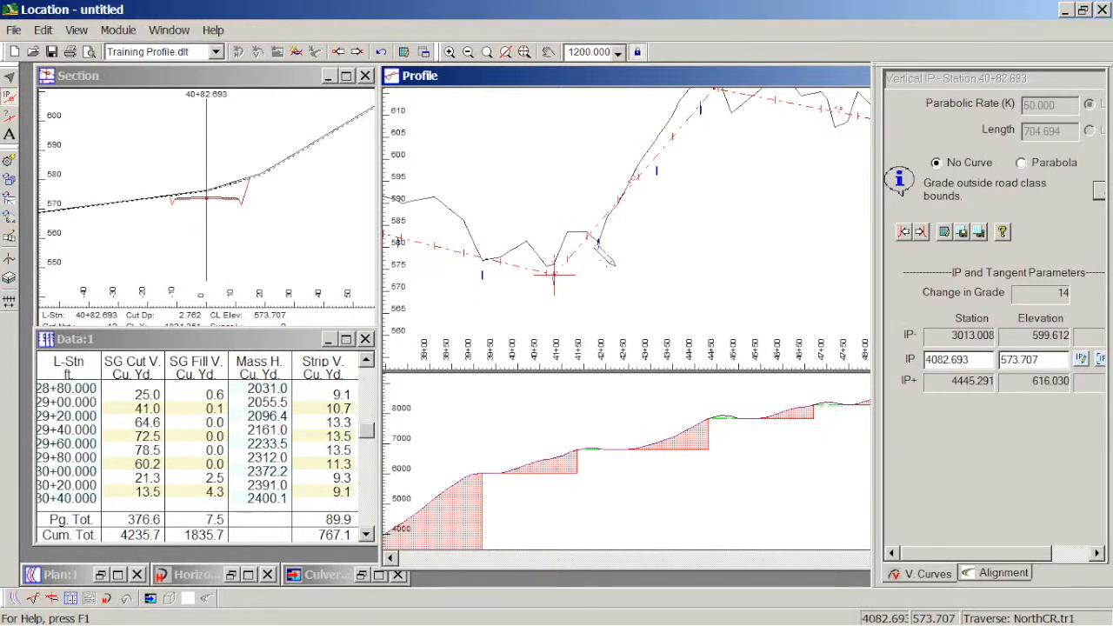
{"action": "middle_click_drag", "start_coordinate": [686, 251], "coordinate": [555, 285]}
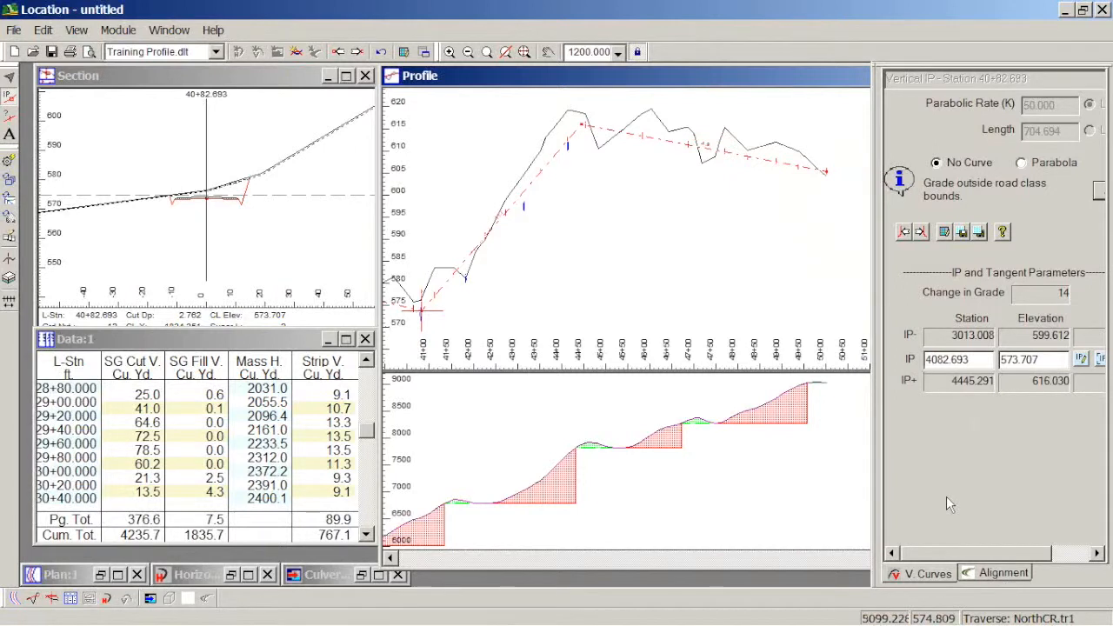
- Fit a parabolic vertical curve with a parabolic rate (K) of 20 at the valley IP at station 21+36.630
{"action": "left_click", "coordinate": [904, 232]}
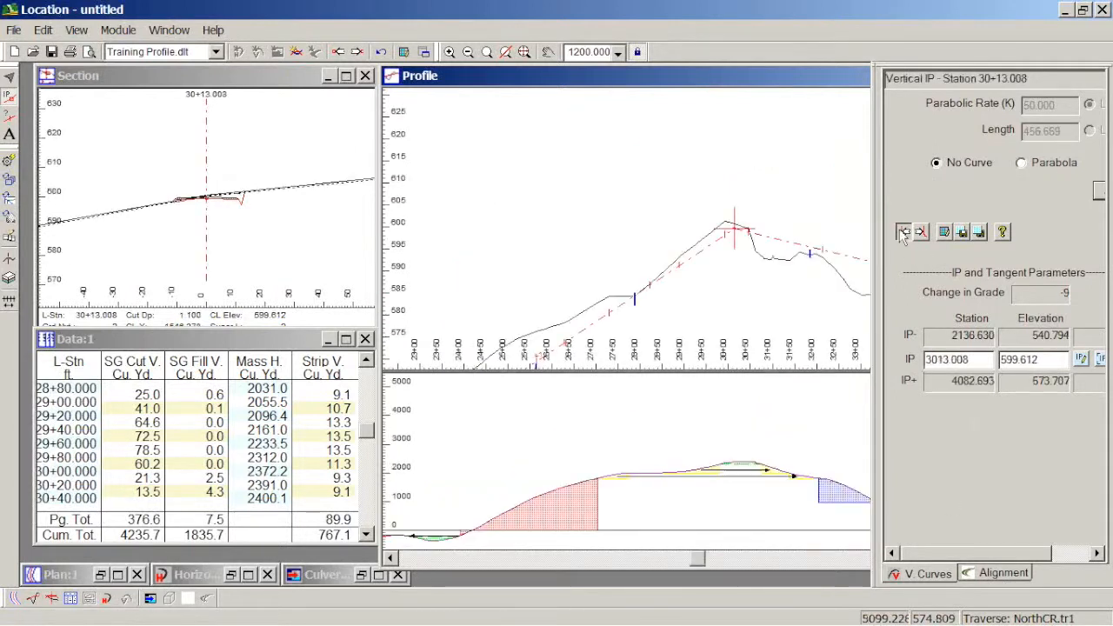
{"action": "left_click", "coordinate": [903, 232]}
{"action": "left_click", "coordinate": [903, 232]}
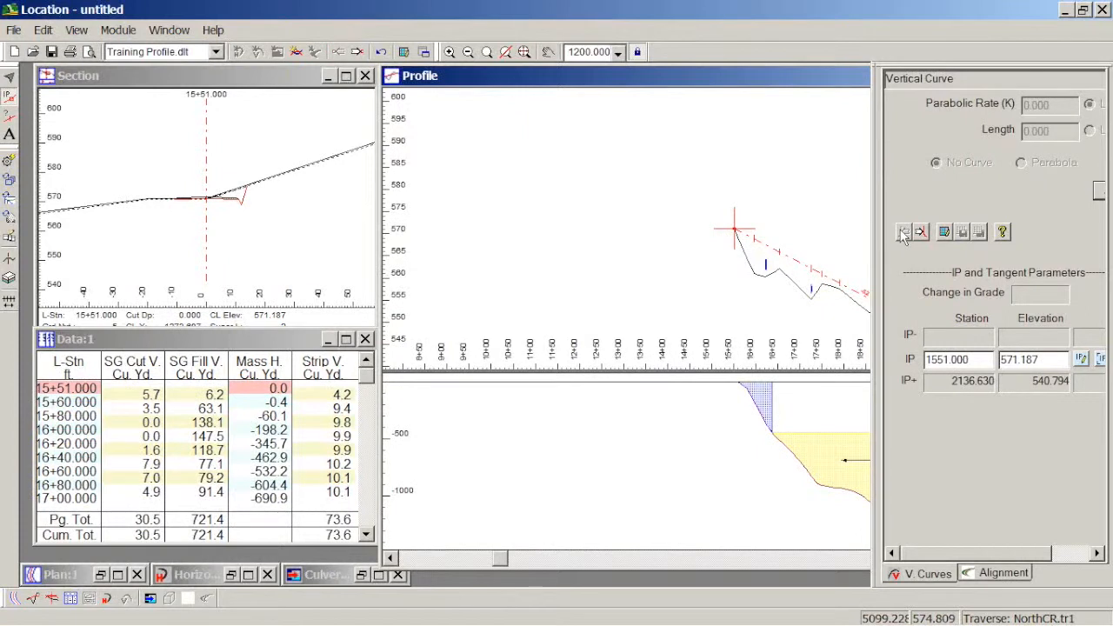
{"action": "left_click", "coordinate": [921, 235]}
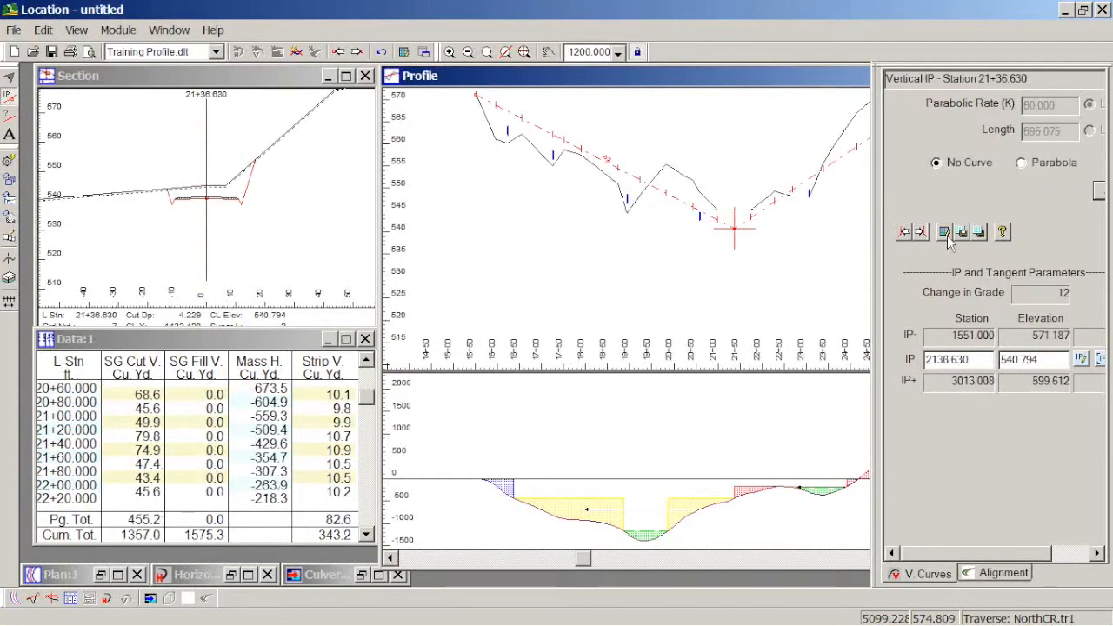
{"action": "left_click", "coordinate": [1048, 164]}
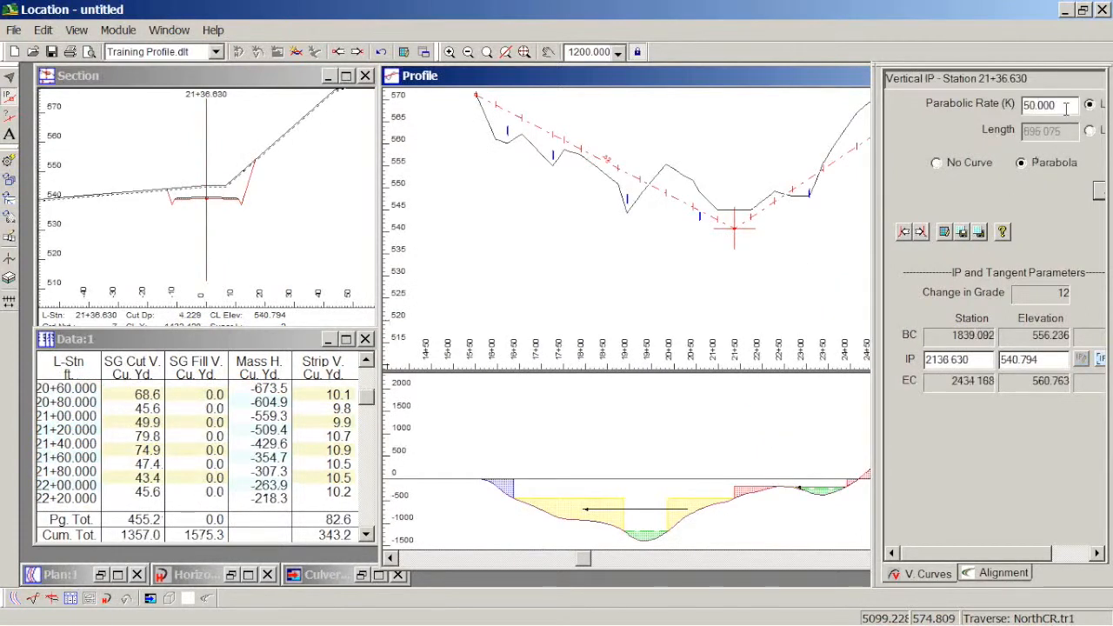
{"action": "left_click_drag", "start_coordinate": [874, 183], "coordinate": [798, 180]}
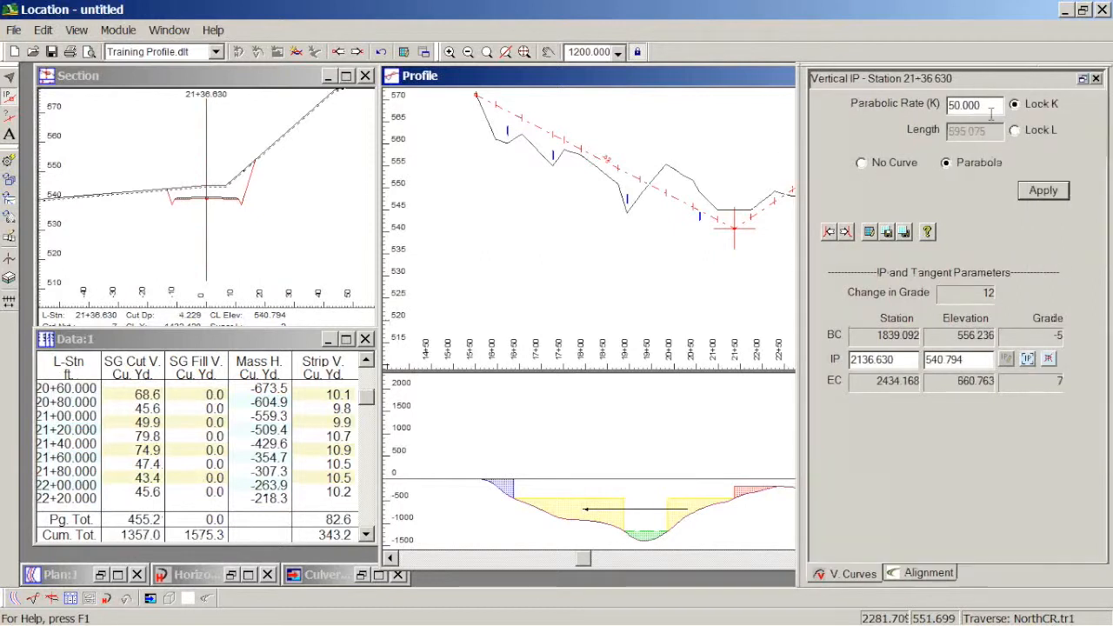
{"action": "type", "text": "20"}
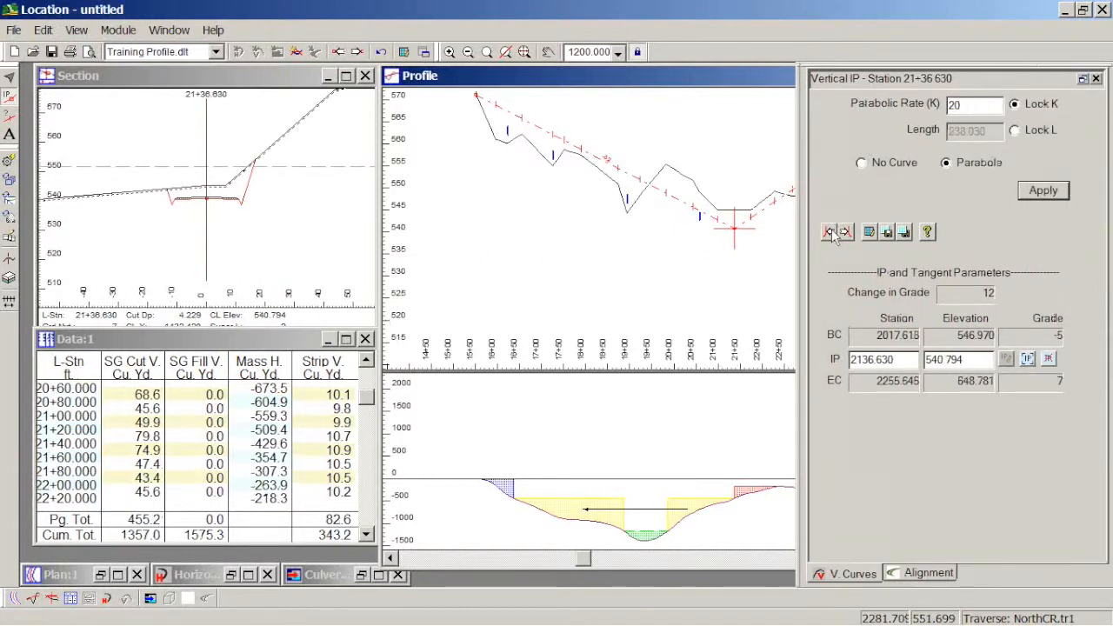
{"action": "left_click", "coordinate": [1040, 192]}
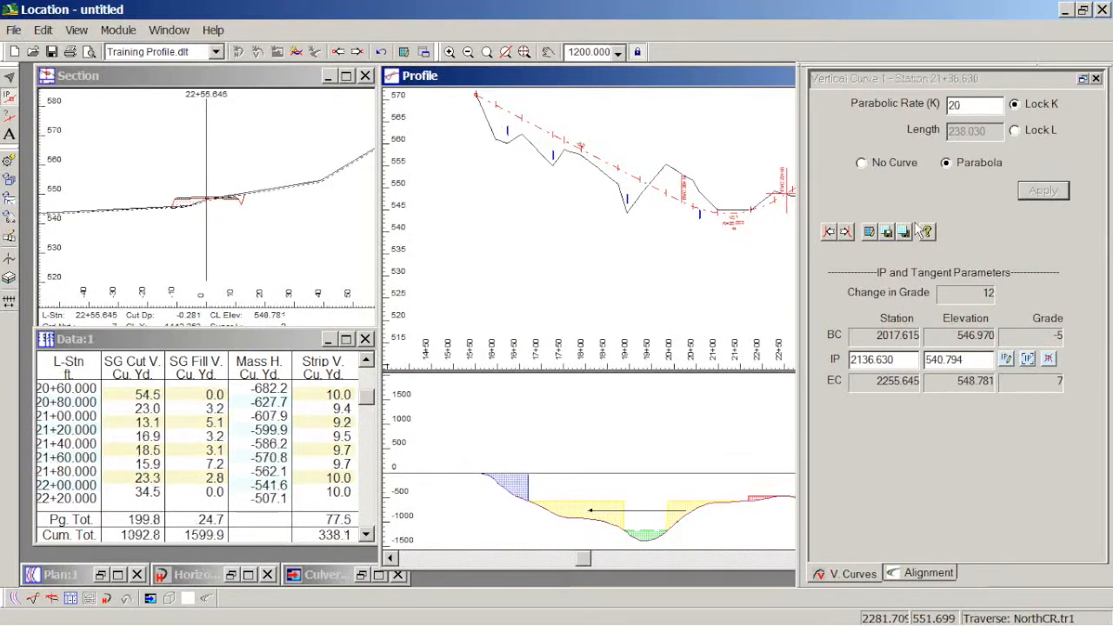
{"action": "left_click_drag", "start_coordinate": [664, 226], "coordinate": [425, 222]}
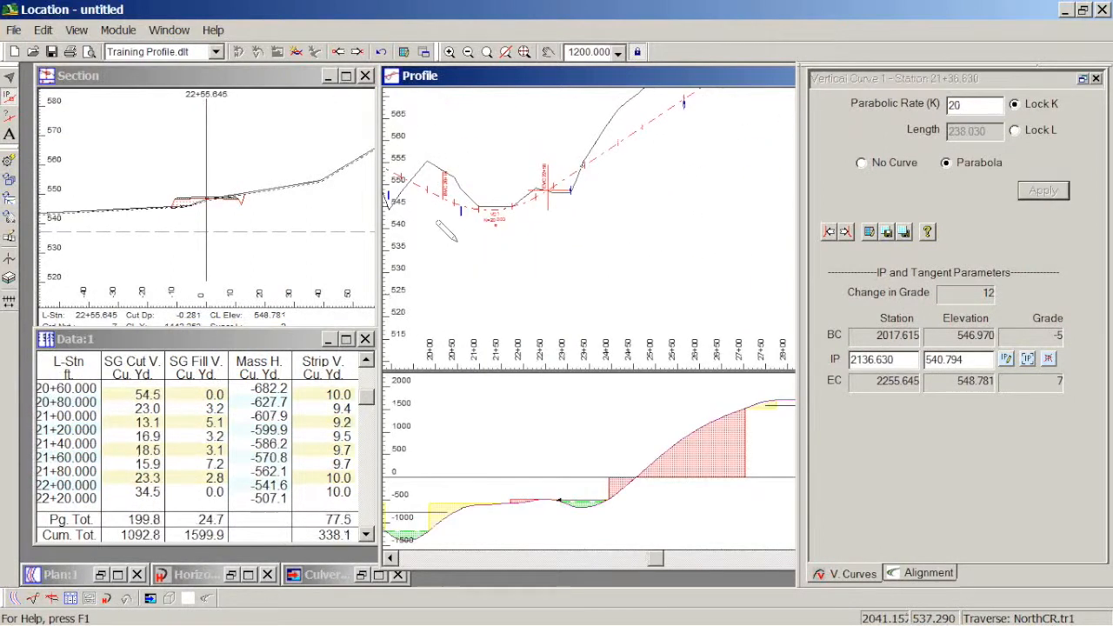
- Copy the curve settings and apply them as a K 20 parabola to the crest IP at station 30+13.008
{"action": "left_click", "coordinate": [886, 233]}
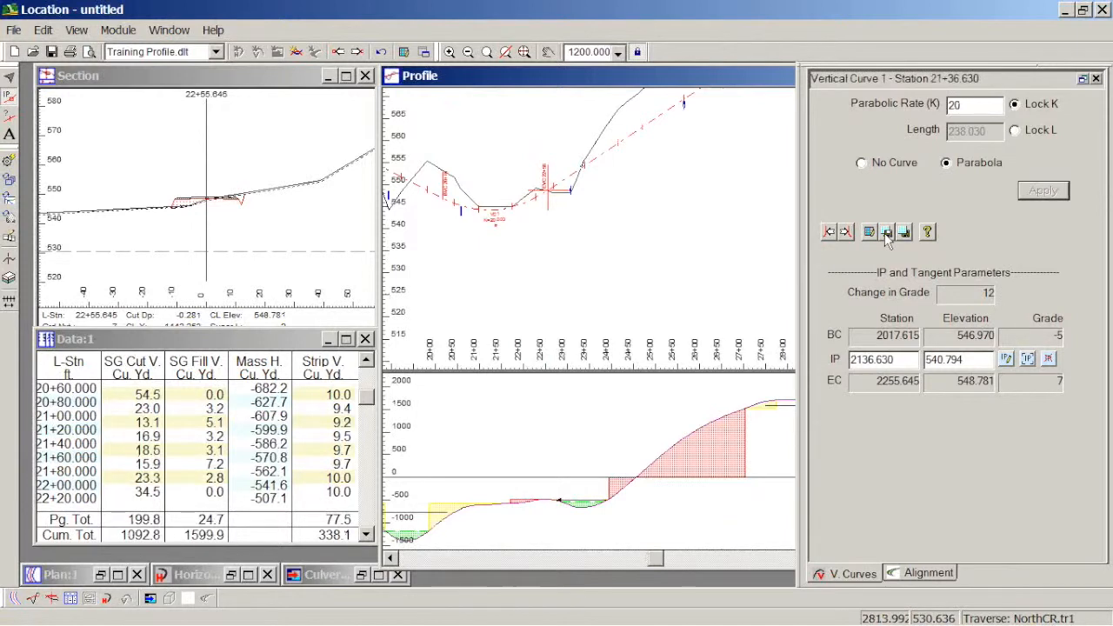
{"action": "left_click", "coordinate": [843, 233]}
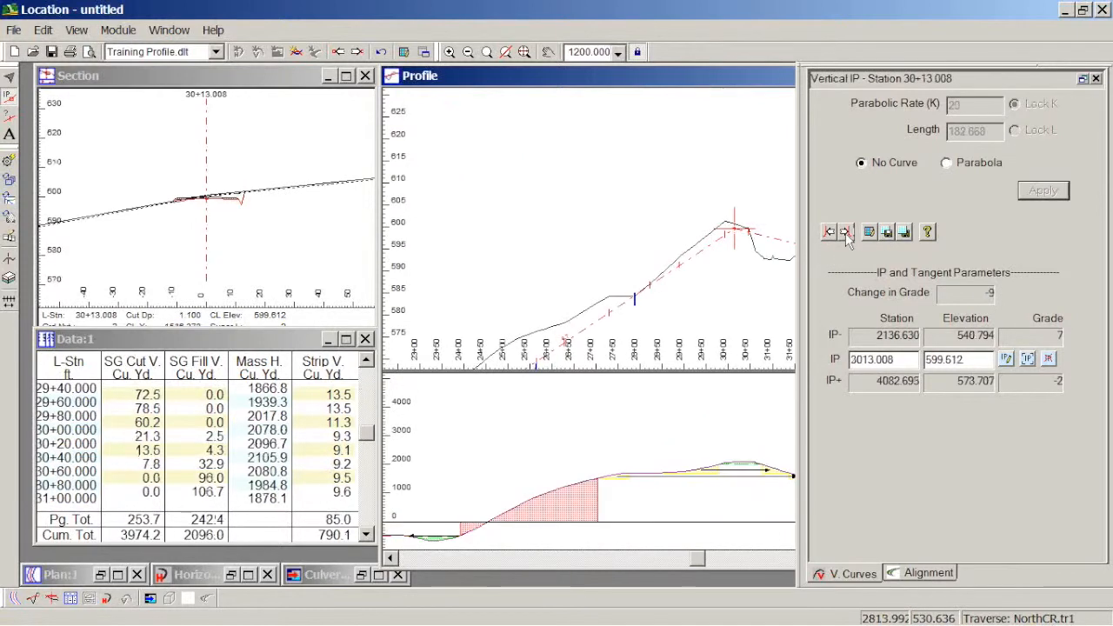
{"action": "left_click", "coordinate": [904, 232]}
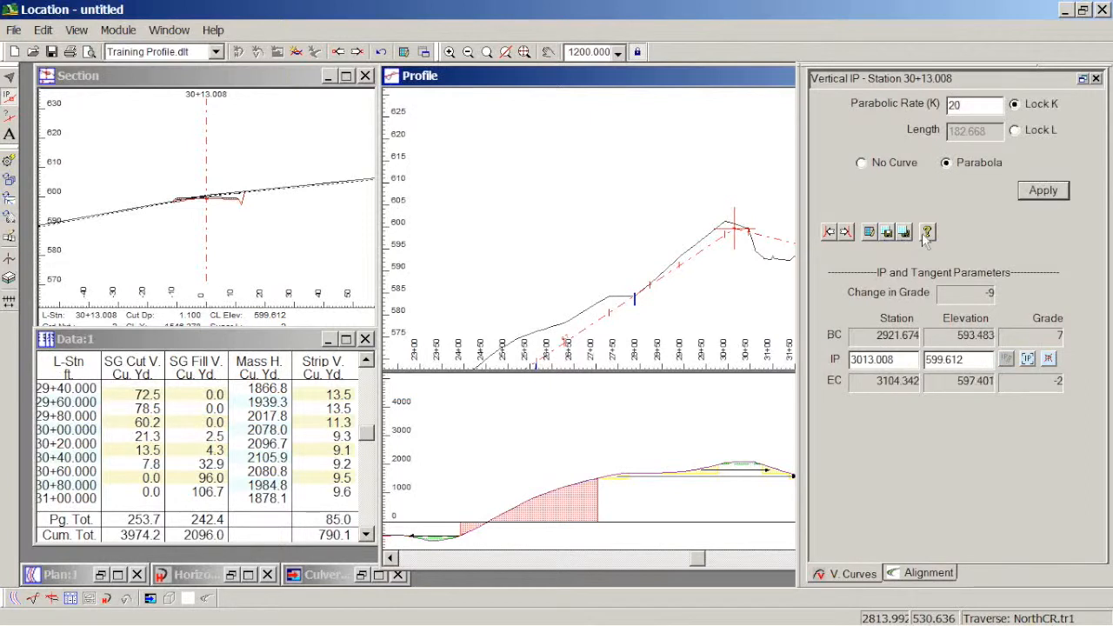
{"action": "left_click", "coordinate": [1047, 189]}
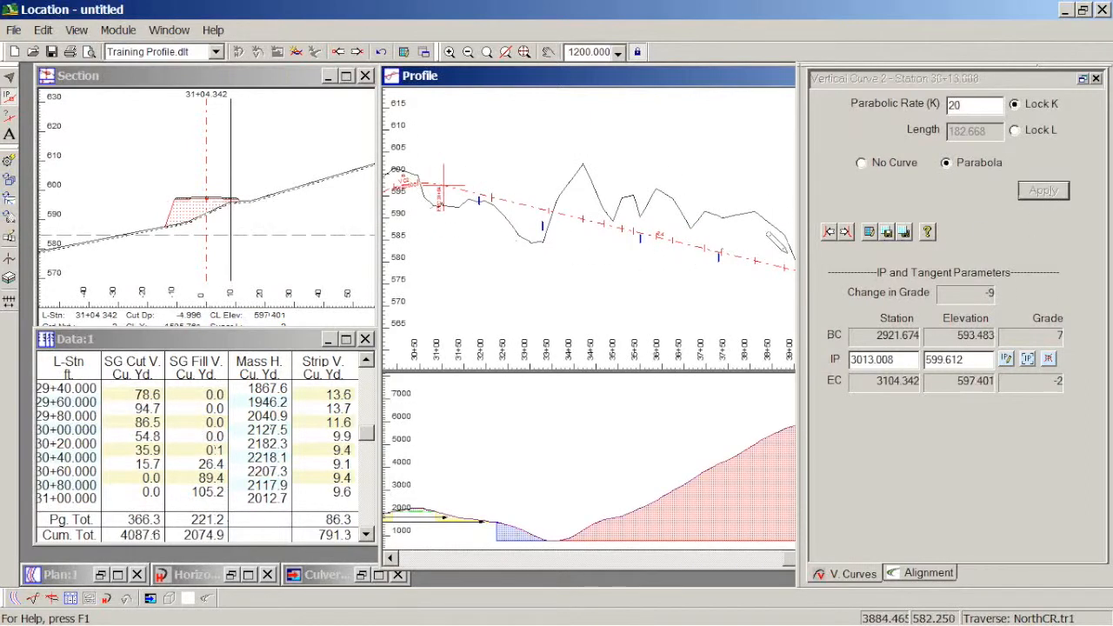
- Apply a parabolic vertical curve with K 20 to the valley IP at station 40+82.693
{"action": "middle_click_drag", "start_coordinate": [699, 294], "coordinate": [478, 219]}
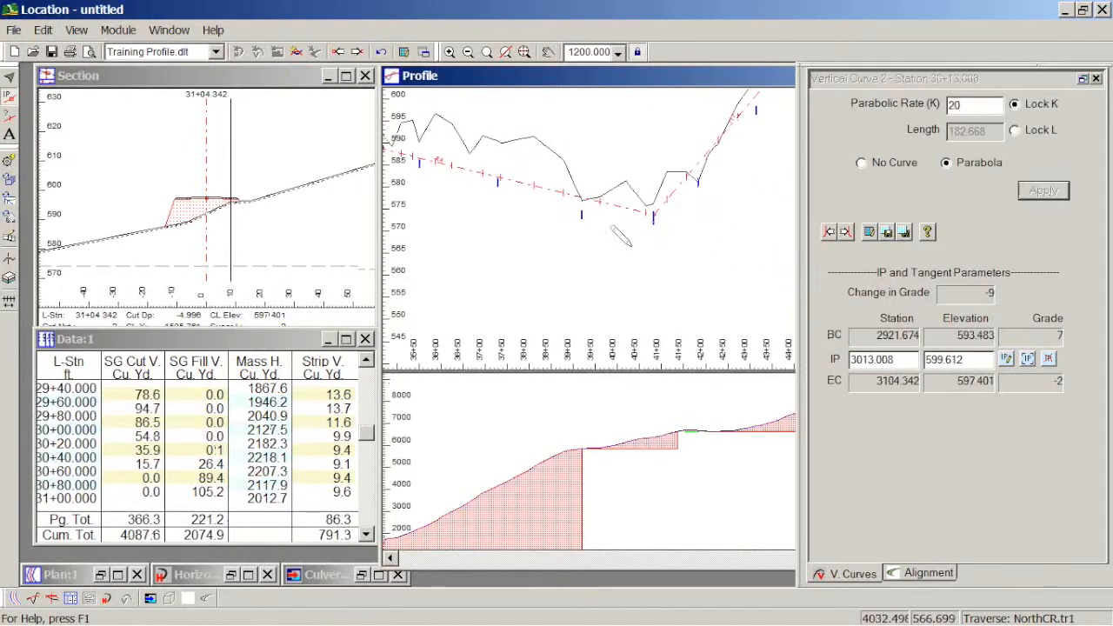
{"action": "left_click", "coordinate": [844, 234]}
{"action": "left_click", "coordinate": [946, 163]}
{"action": "left_click", "coordinate": [1041, 190]}
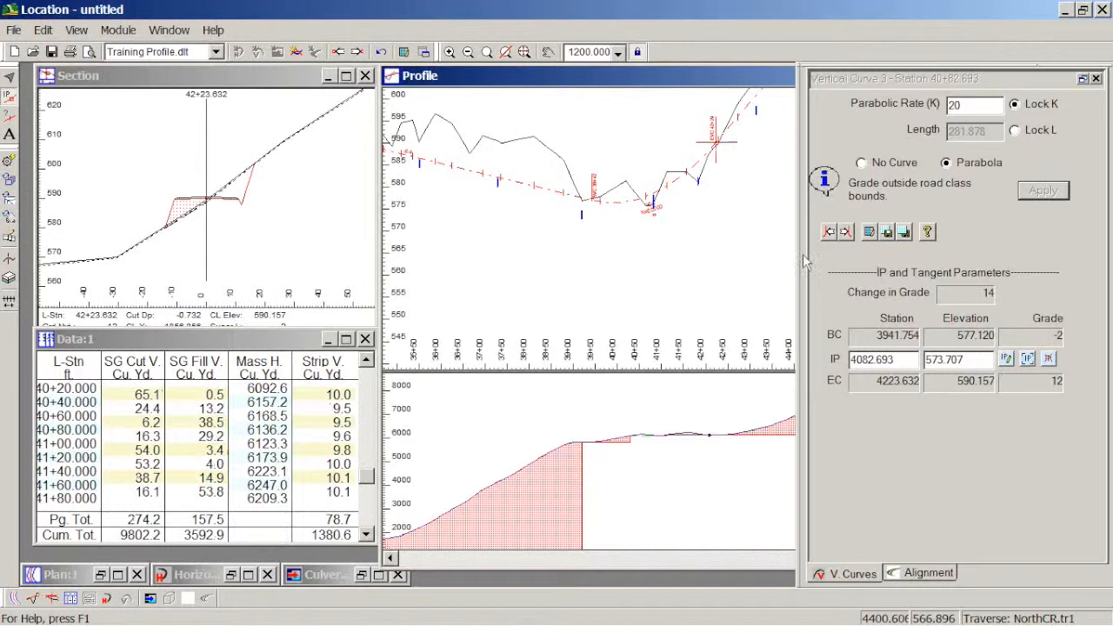
- Paste the copied K 20 parabola settings onto the IP at station 44+45.291 and apply them
{"action": "middle_click_drag", "start_coordinate": [710, 261], "coordinate": [492, 292]}
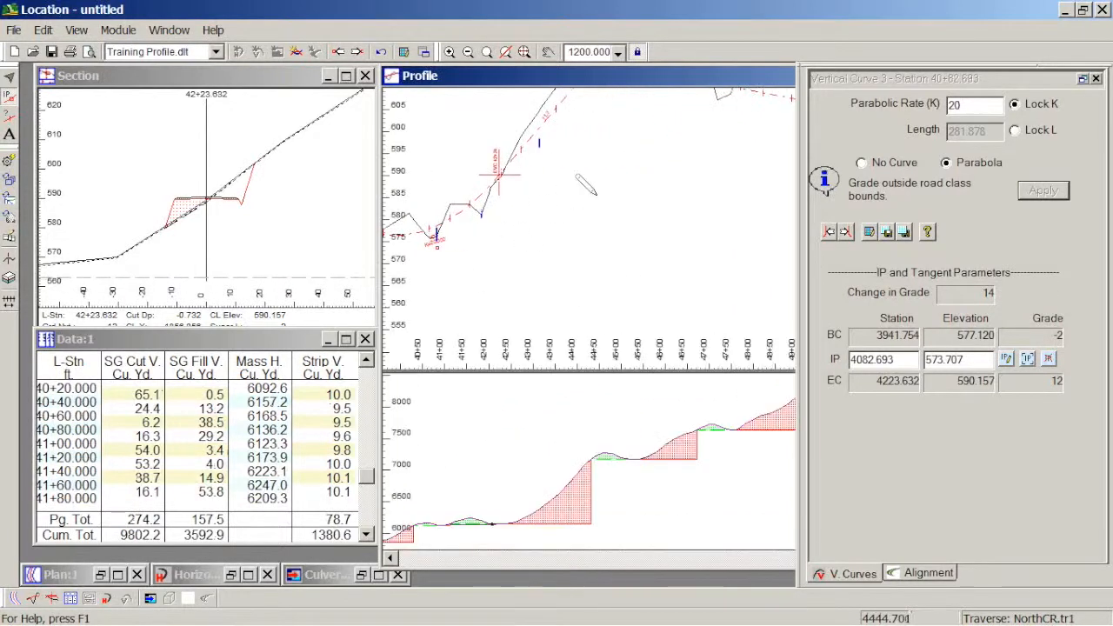
{"action": "middle_click_drag", "start_coordinate": [656, 182], "coordinate": [548, 292]}
{"action": "left_click", "coordinate": [846, 232]}
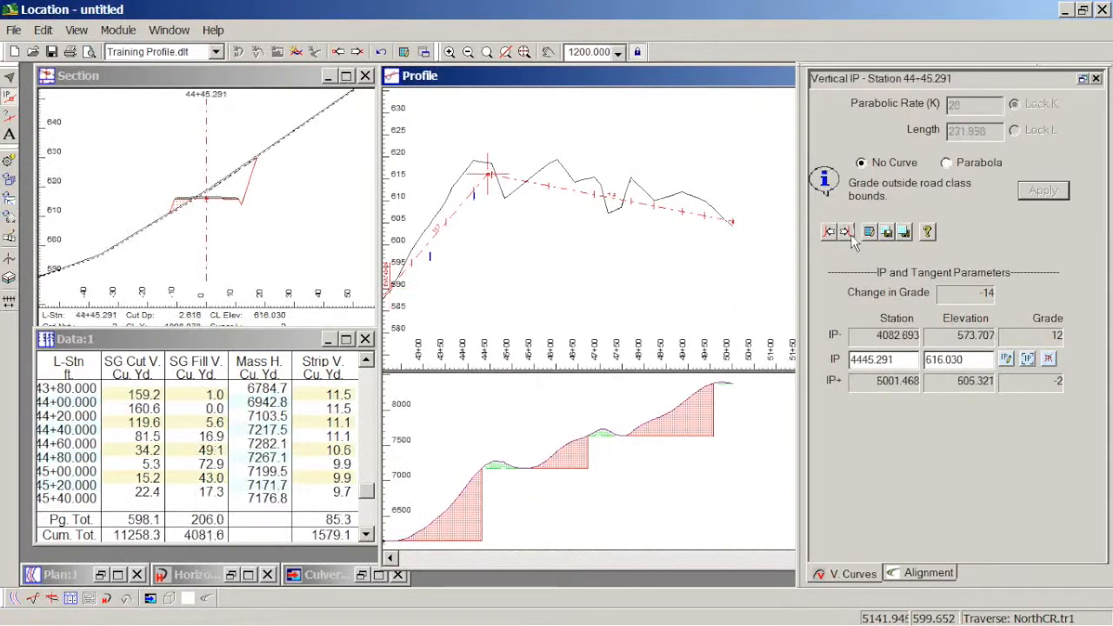
{"action": "left_click", "coordinate": [903, 232]}
{"action": "left_click", "coordinate": [1041, 191]}
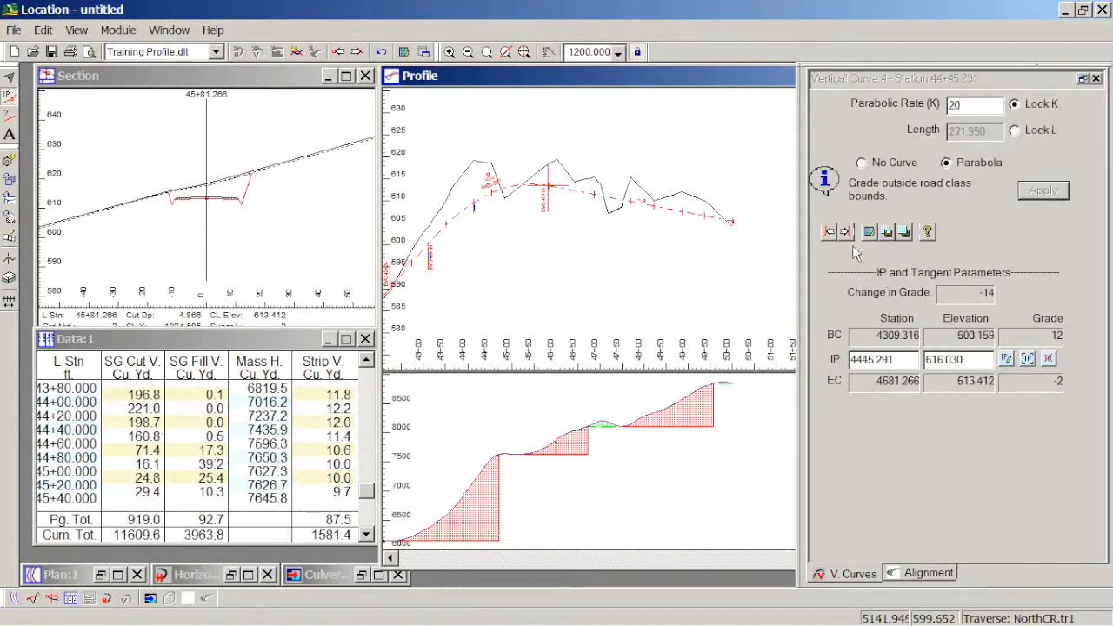
- Raise the IP at the top of the steep rise to about station 4426.6, elevation 620.4
{"action": "mouse_move", "coordinate": [1001, 621]}
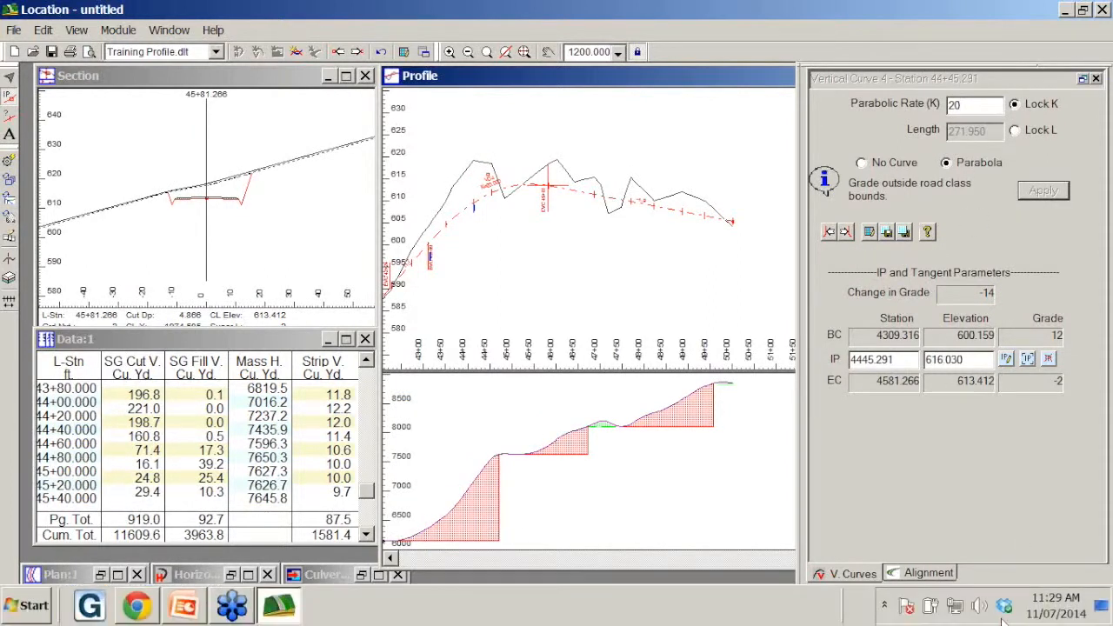
{"action": "middle_click_drag", "start_coordinate": [473, 226], "coordinate": [597, 232]}
{"action": "left_click_drag", "start_coordinate": [612, 182], "coordinate": [602, 164]}
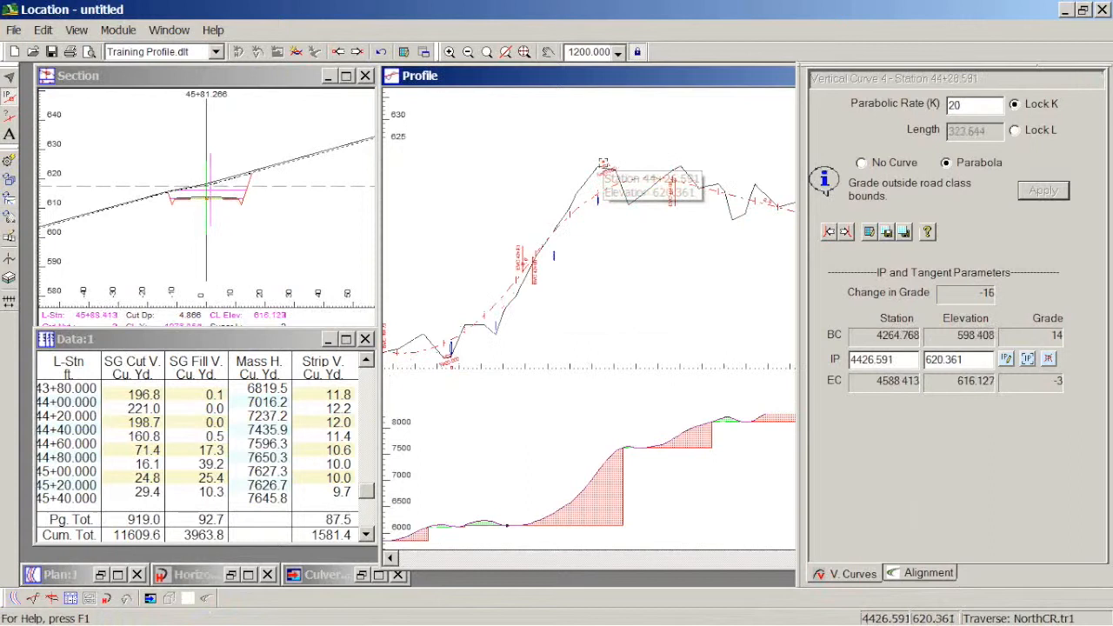
- Move the valley IP before the steep rise to about station 4073.0, elevation 575.4
{"action": "left_click_drag", "start_coordinate": [477, 297], "coordinate": [639, 214]}
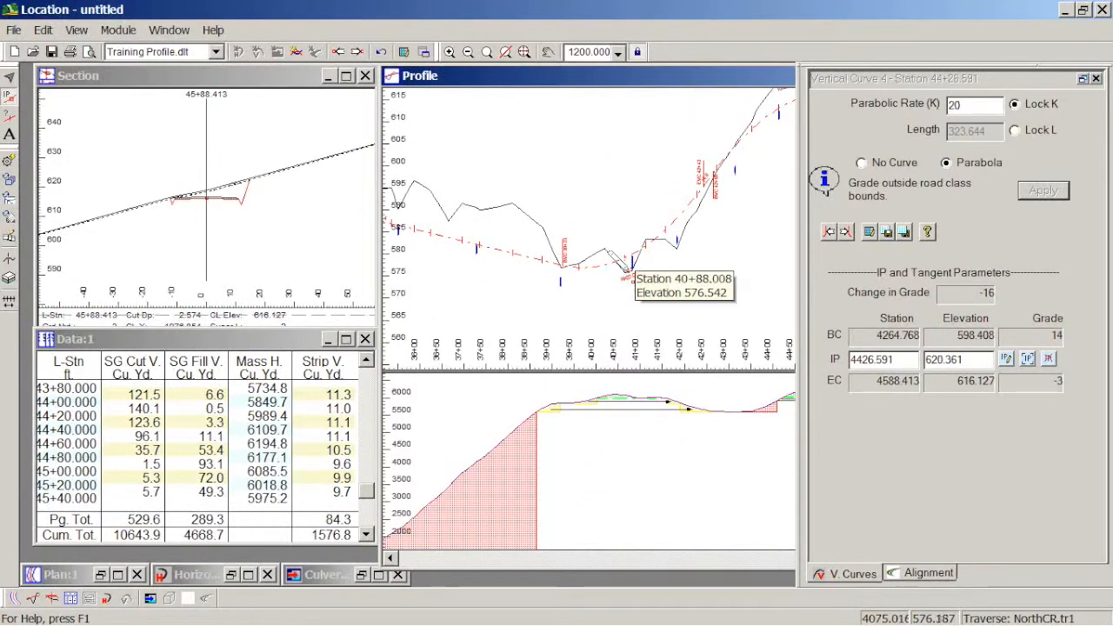
{"action": "left_click", "coordinate": [627, 277]}
{"action": "left_click_drag", "start_coordinate": [630, 276], "coordinate": [626, 270]}
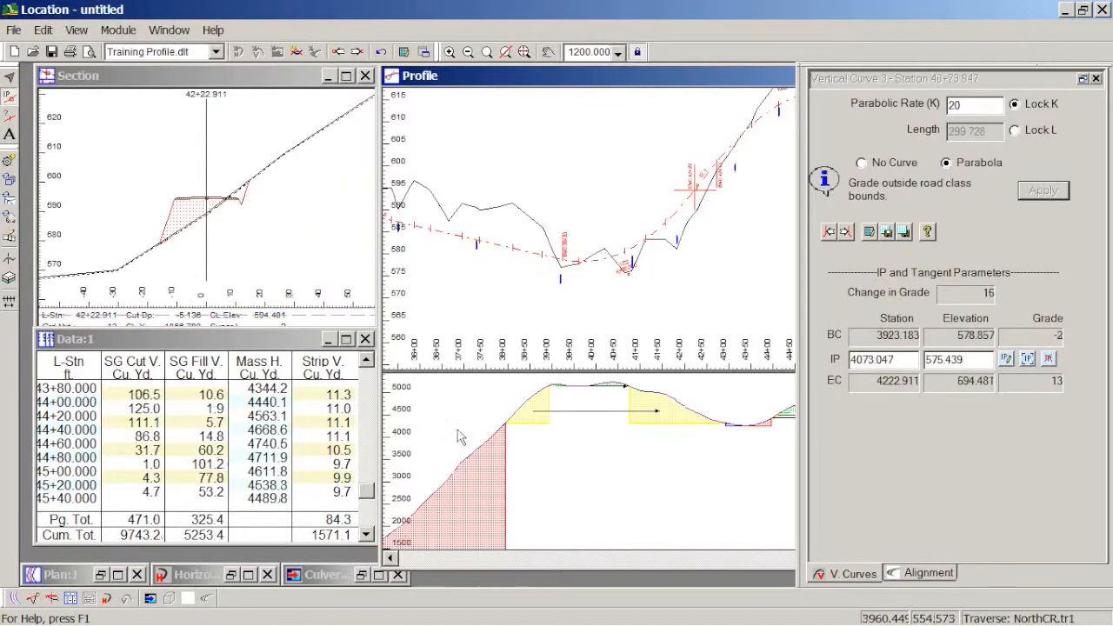
- Raise the crest IP near station 30+00 to about station 2988.4, elevation 604.8
{"action": "left_click_drag", "start_coordinate": [495, 246], "coordinate": [677, 270]}
{"action": "left_click_drag", "start_coordinate": [470, 239], "coordinate": [506, 251]}
{"action": "left_click", "coordinate": [539, 198]}
{"action": "left_click_drag", "start_coordinate": [538, 199], "coordinate": [528, 186]}
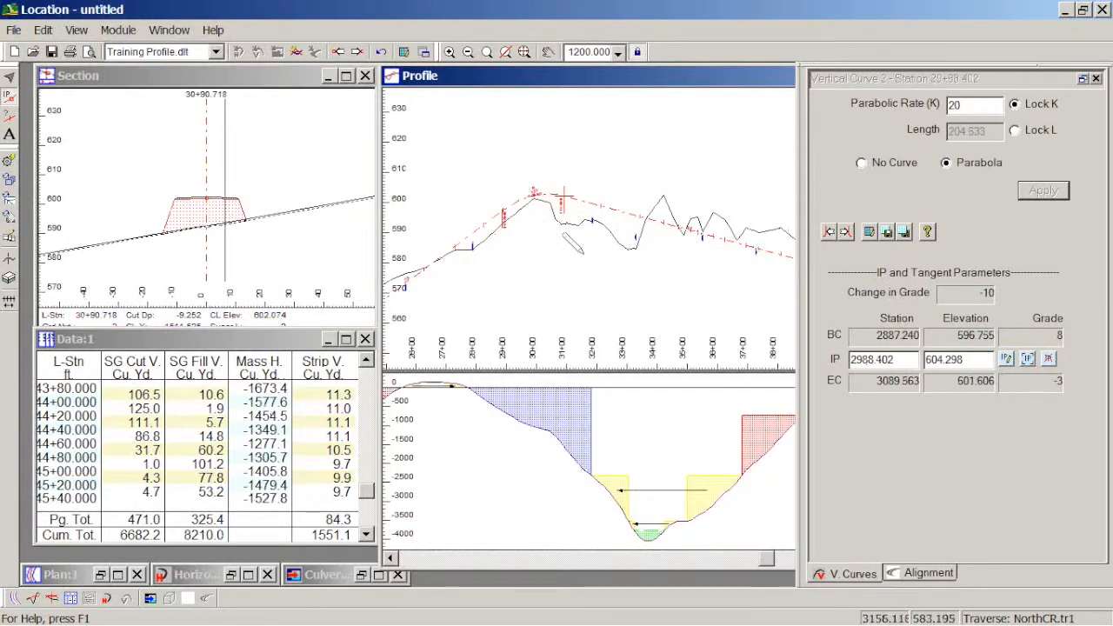
{"action": "double_click", "coordinate": [574, 423]}
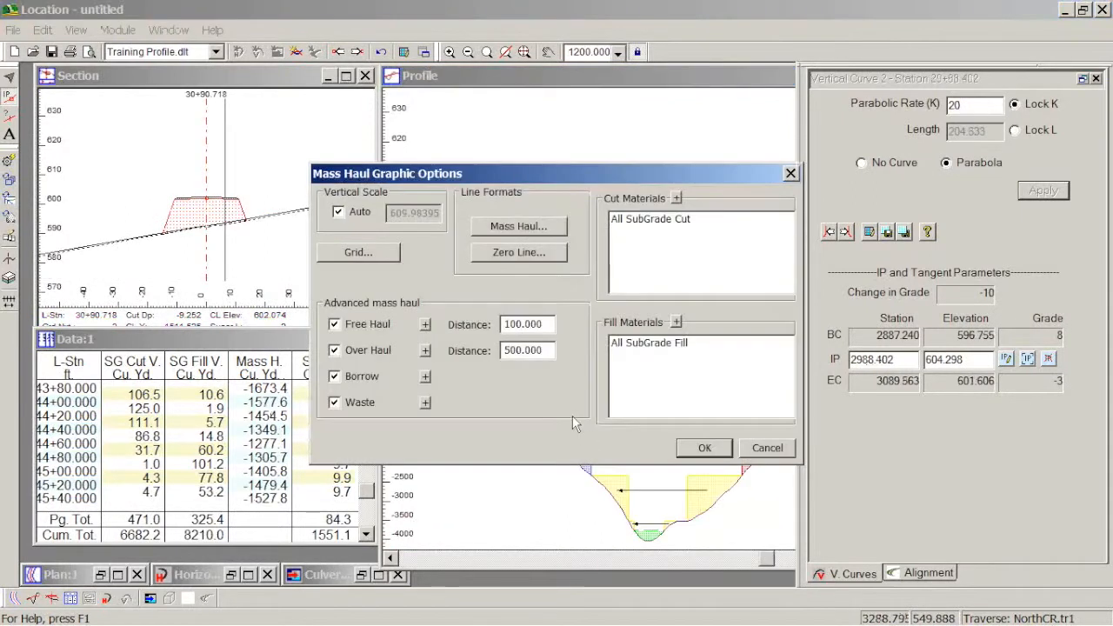
{"action": "left_click_drag", "start_coordinate": [551, 328], "coordinate": [381, 306]}
{"action": "type", "text": "1"}
{"action": "left_click", "coordinate": [785, 454]}
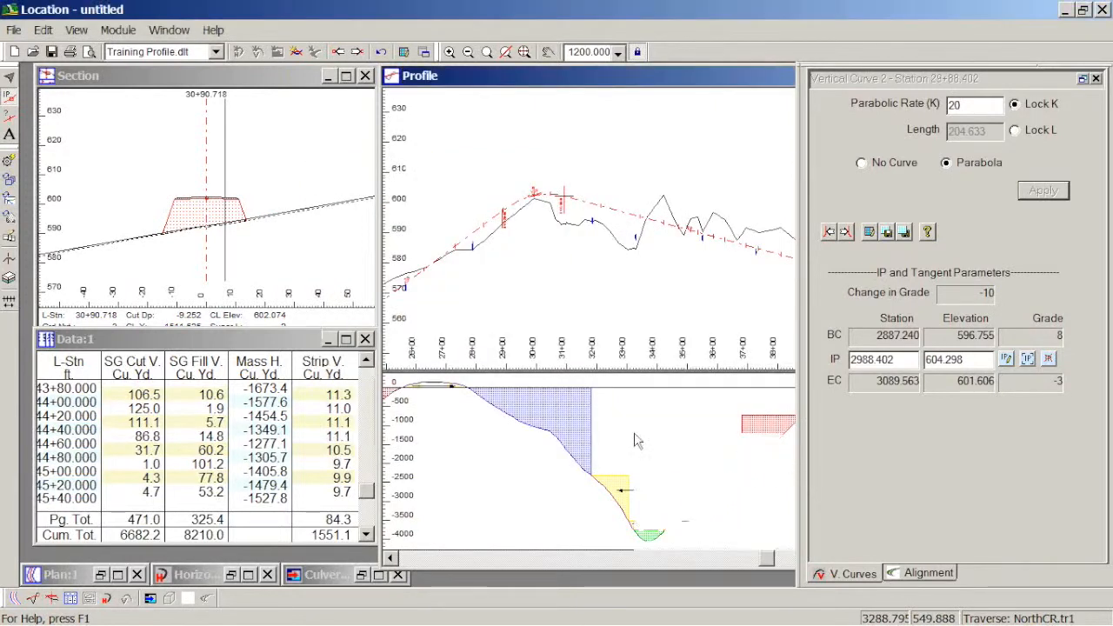
- Set the mass haul graphic's free haul distance to 1000 and over haul distance to 3000
{"action": "double_click", "coordinate": [636, 433]}
{"action": "double_click", "coordinate": [553, 324]}
{"action": "type", "text": "1000"}
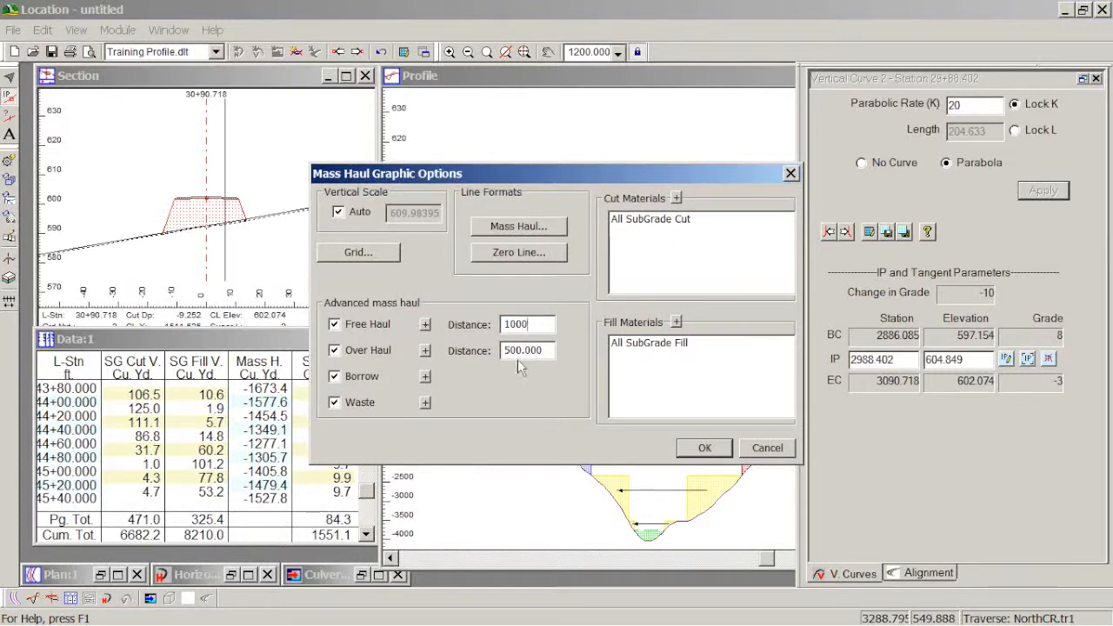
{"action": "double_click", "coordinate": [551, 349]}
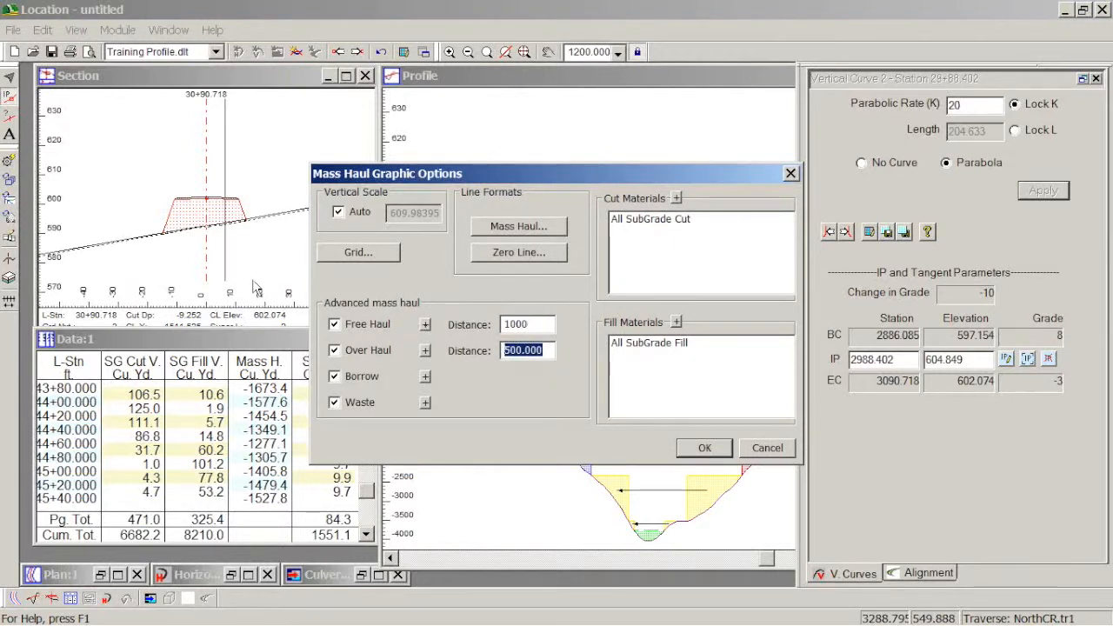
{"action": "type", "text": "5"}
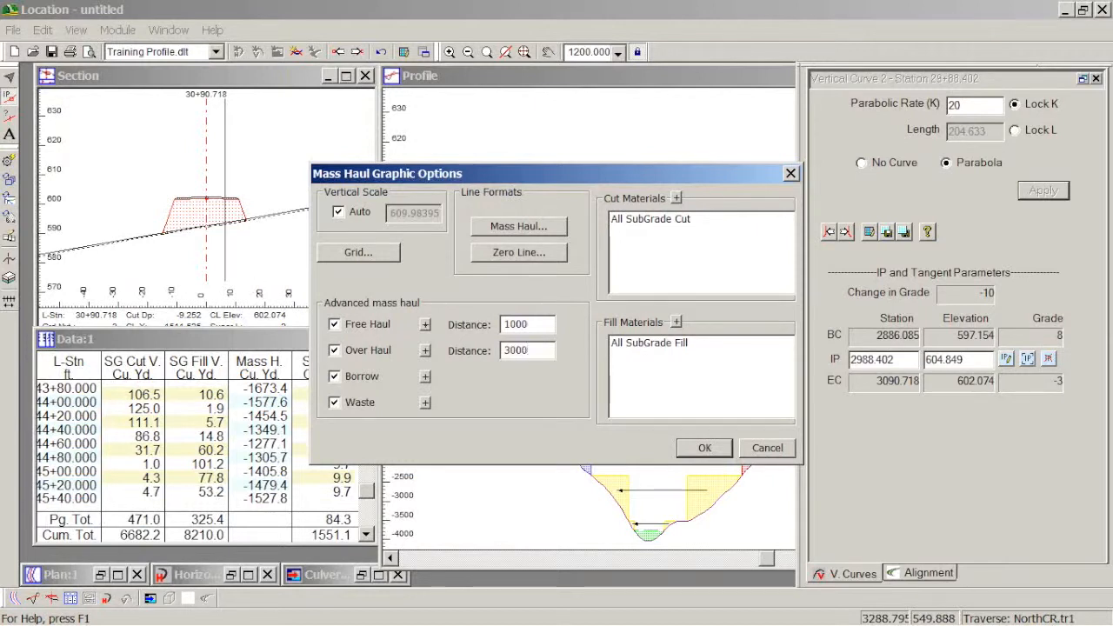
{"action": "left_click", "coordinate": [704, 447]}
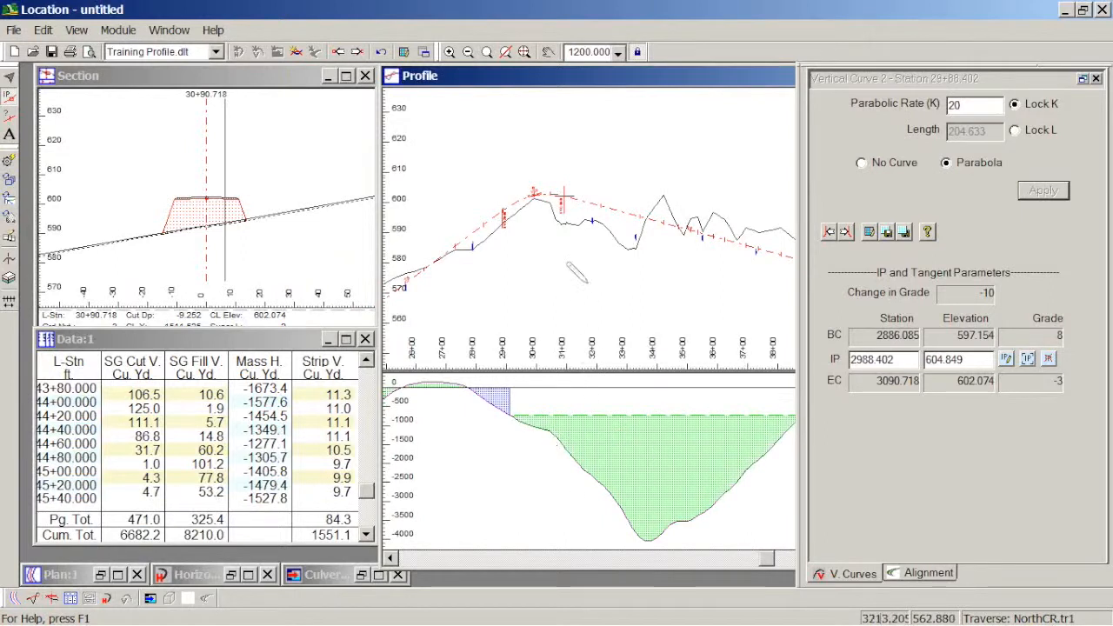
- Lower the crest IP to about station 2975.0, elevation 601.3, and raise the next valley IP to about station 4079.0, elevation 578.0
{"action": "left_click_drag", "start_coordinate": [530, 185], "coordinate": [525, 195]}
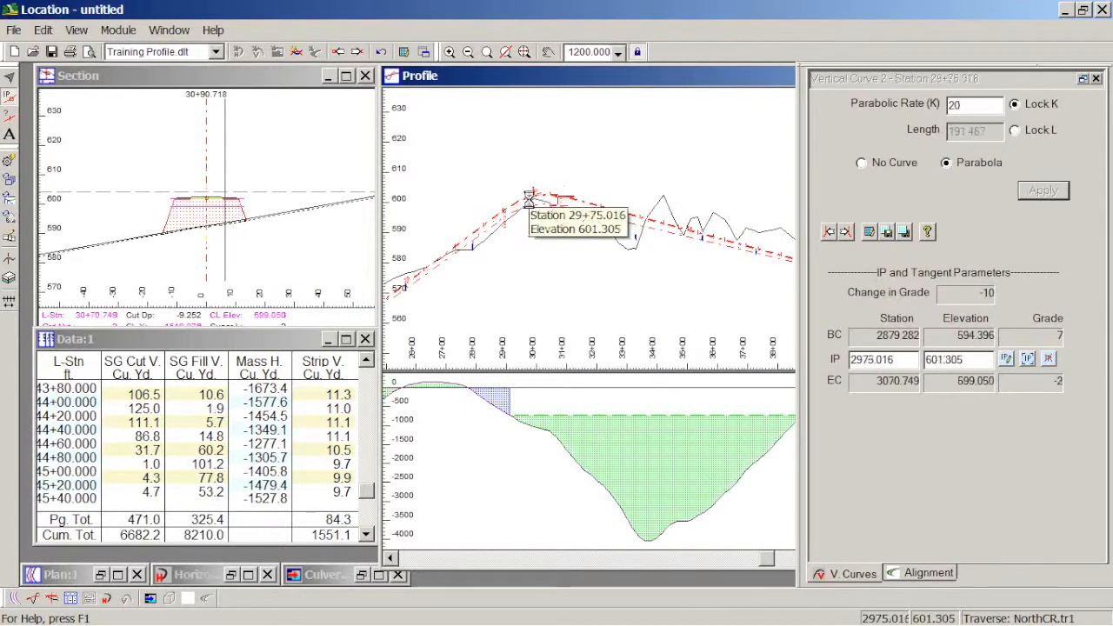
{"action": "middle_click_drag", "start_coordinate": [727, 339], "coordinate": [400, 276]}
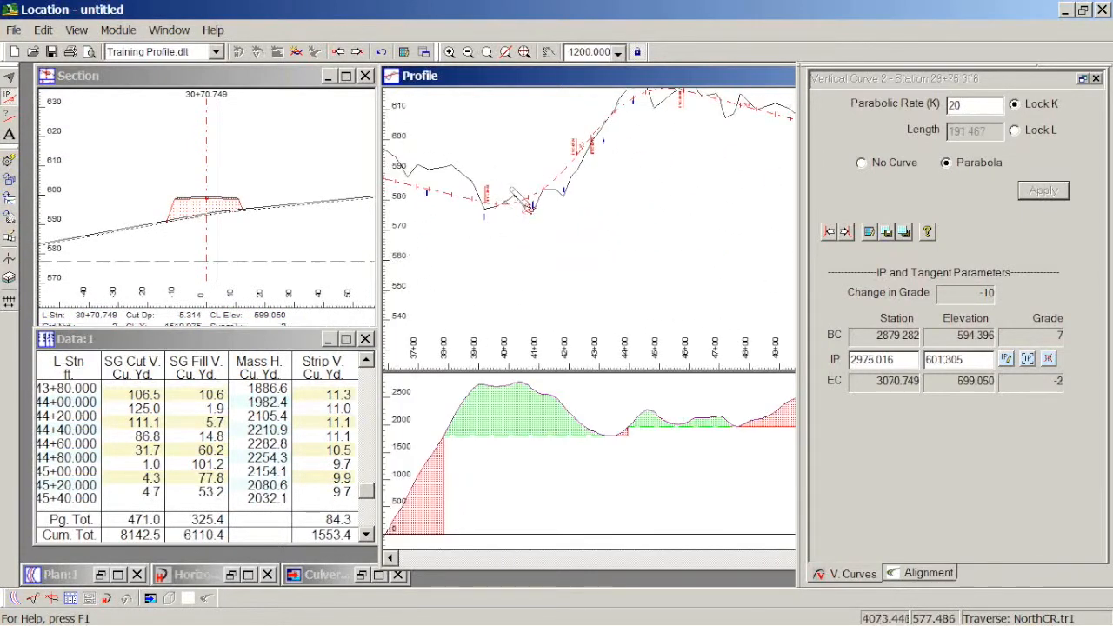
{"action": "left_click_drag", "start_coordinate": [530, 208], "coordinate": [534, 199]}
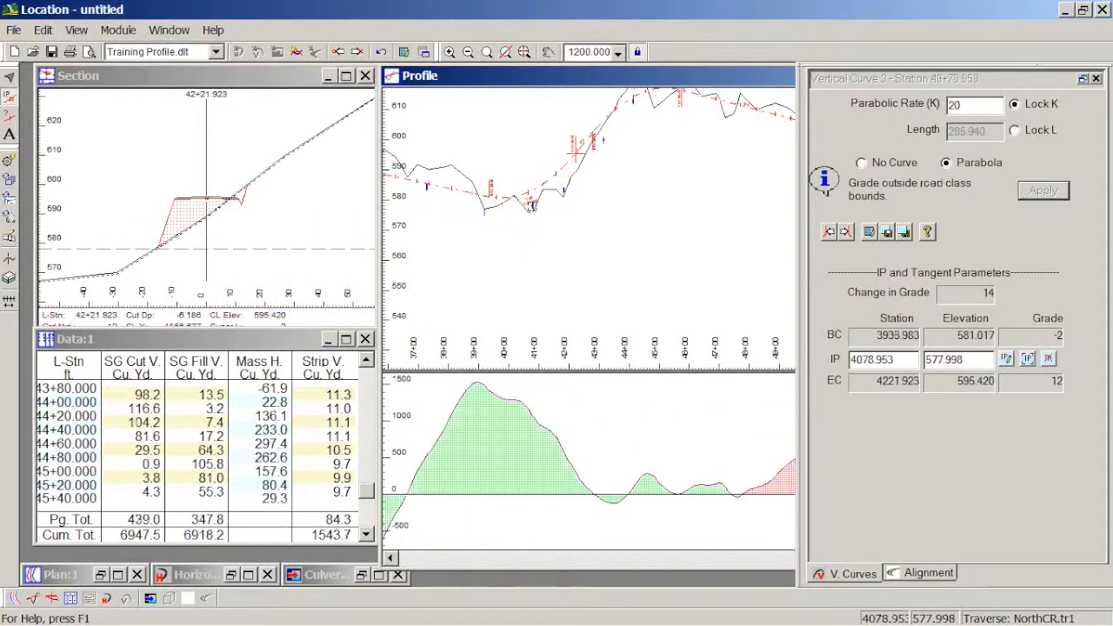